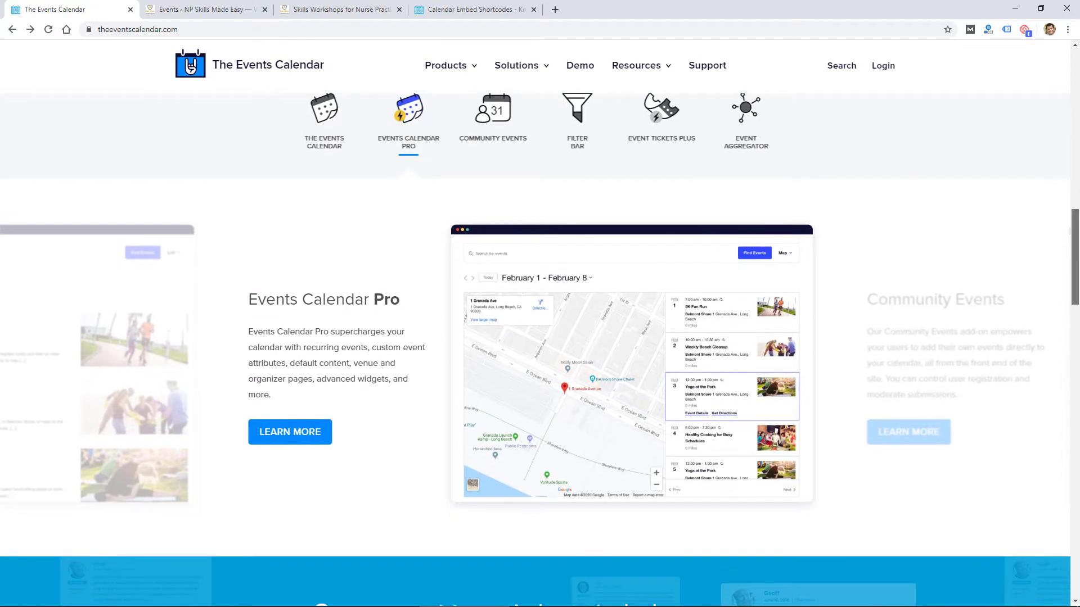
Compare The Events Calendar and Events Calendar Pro in the homepage's product overview
scroll(872, 239, up, 1)
click(336, 193)
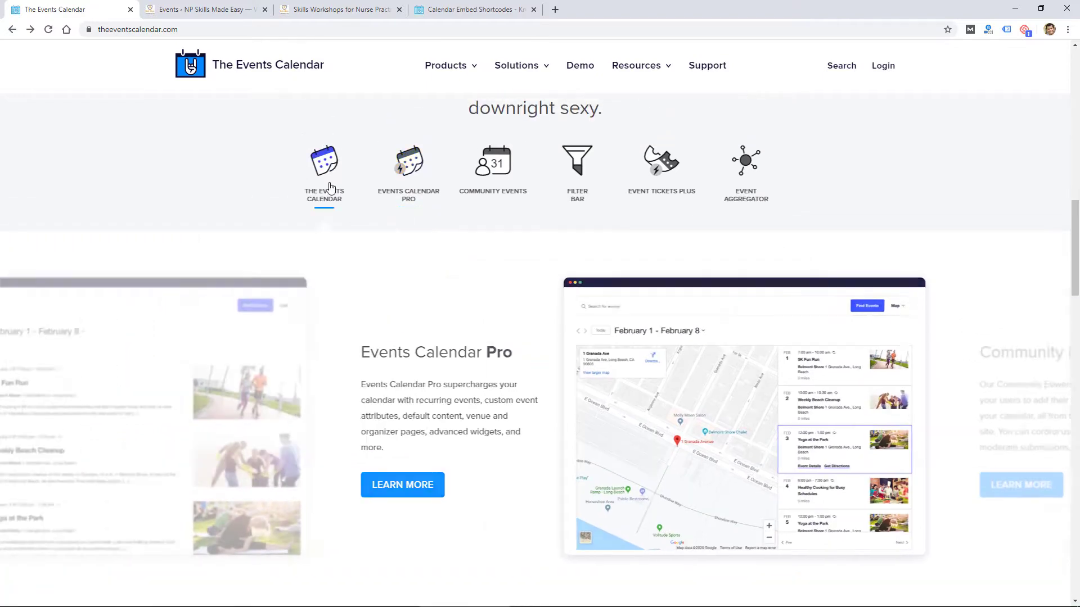
click(413, 178)
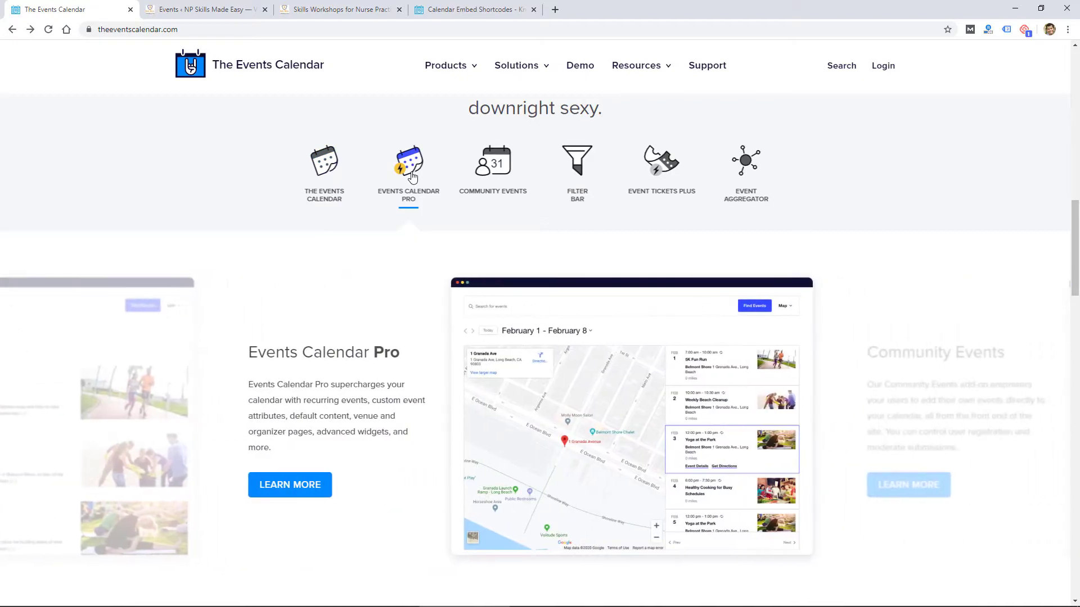
scroll(1073, 247, down, 3)
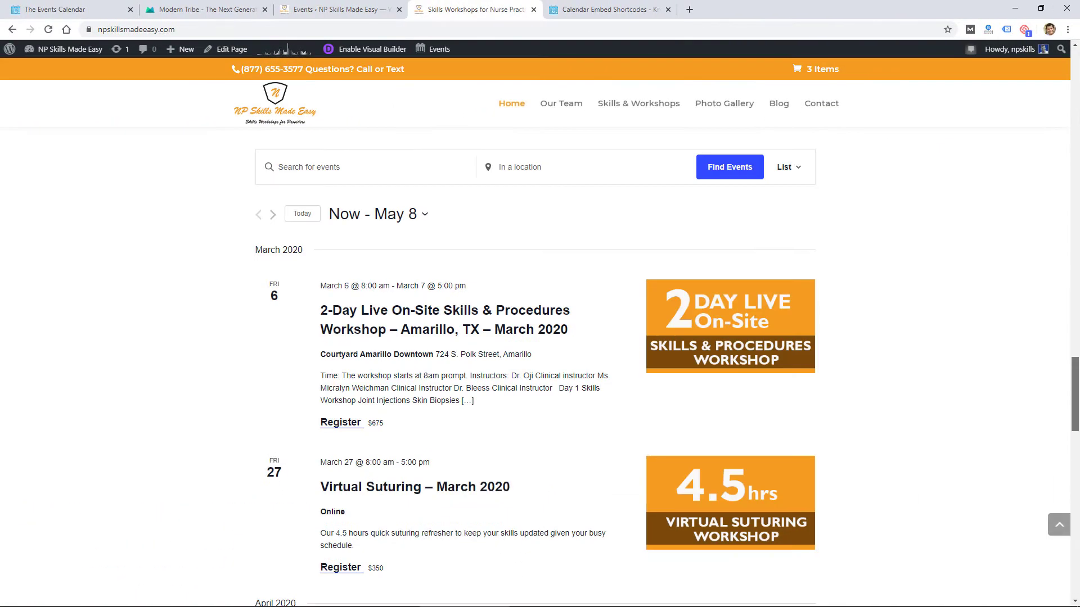
Open the 2-Day Live On-Site workshop in Amarillo from the March 2020 events and review its details
scroll(436, 243, down, 2)
click(436, 244)
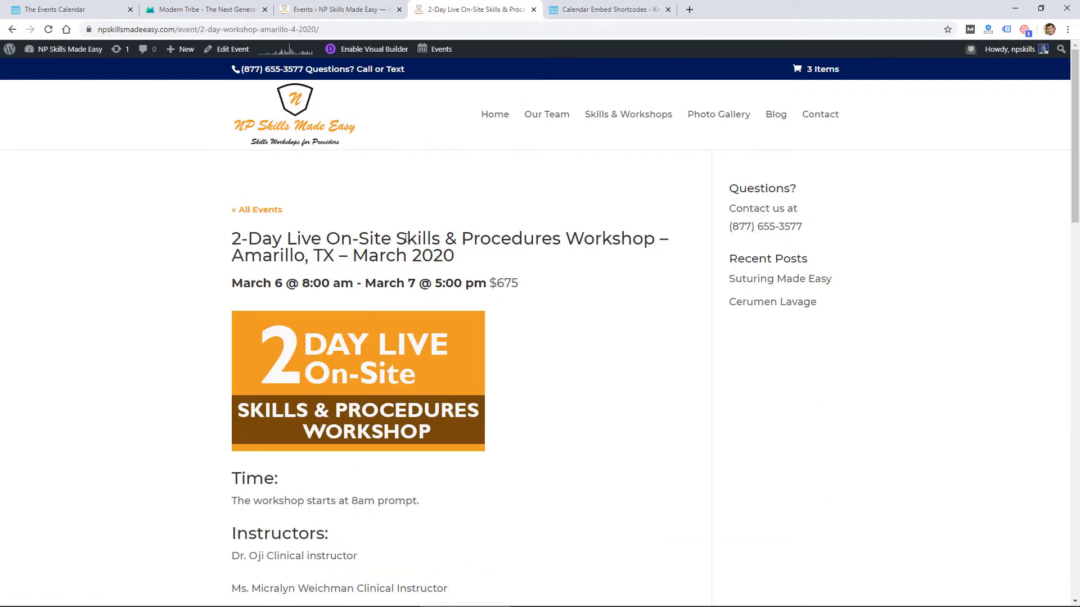
scroll(438, 303, down, 15)
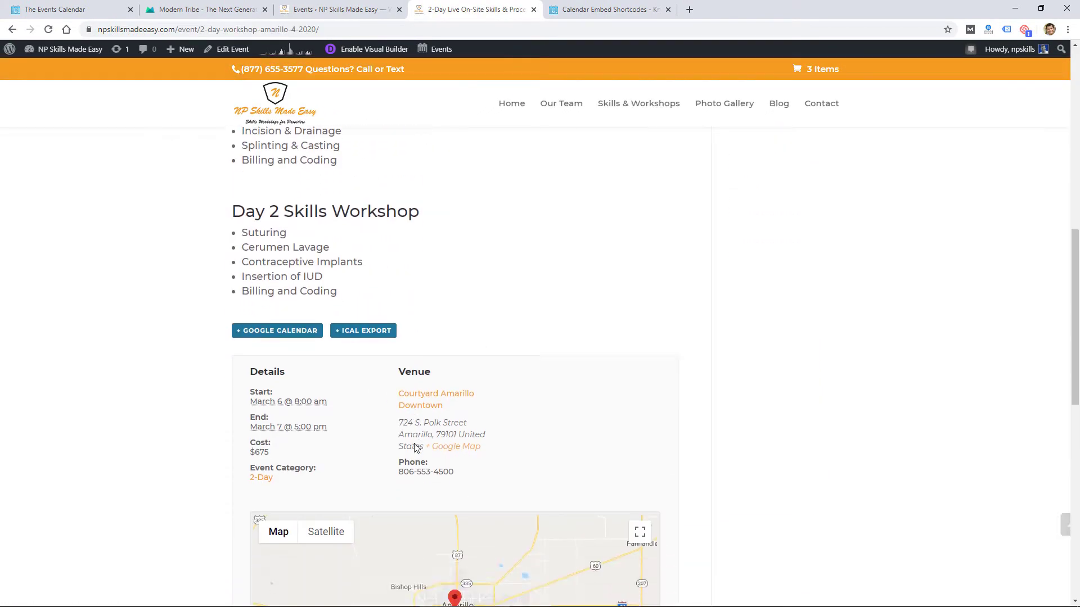
Register for the Amarillo workshop with one Single Registration ticket and continue to the checkout form
click(540, 403)
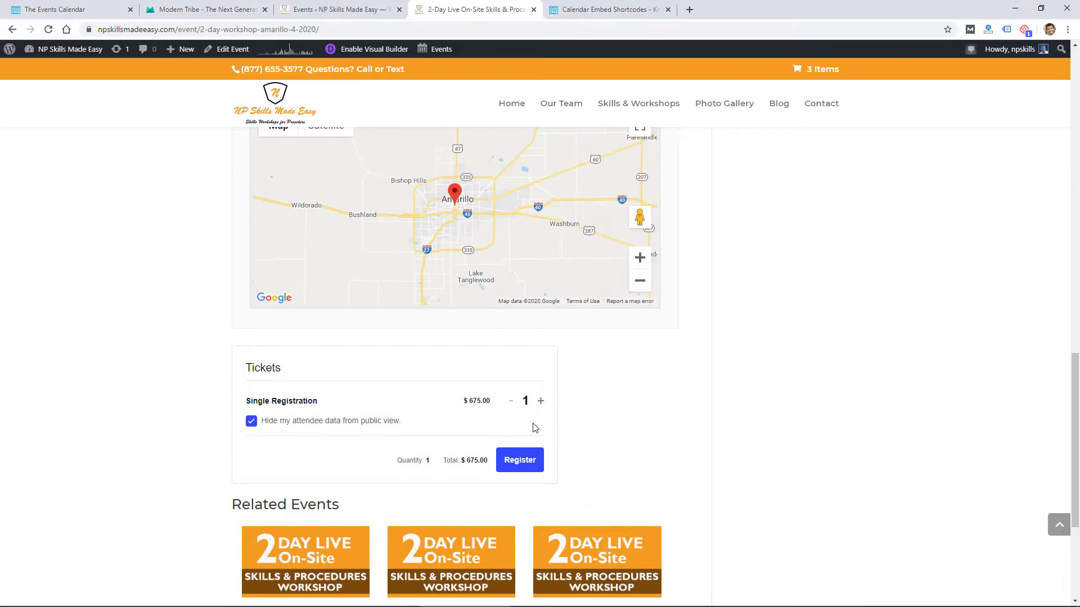
click(518, 458)
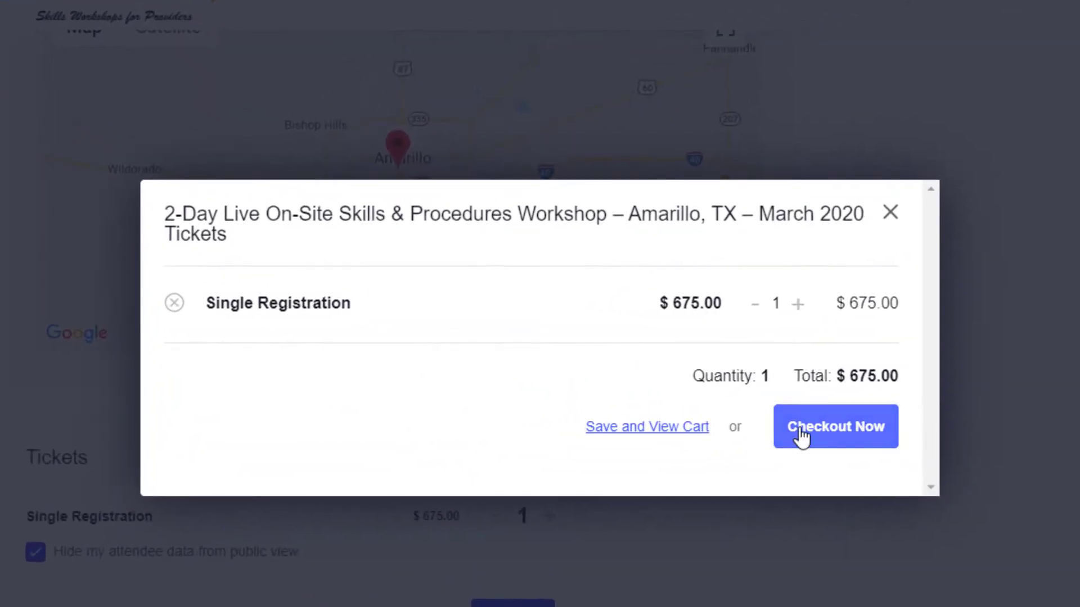
click(802, 437)
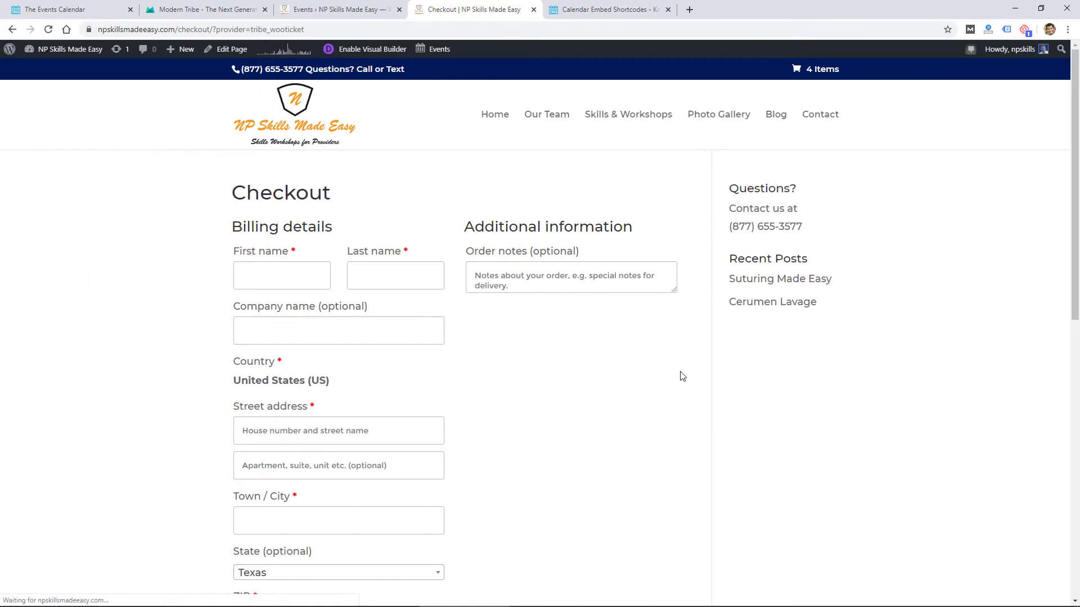
scroll(438, 400, down, 1)
scroll(439, 400, down, 3)
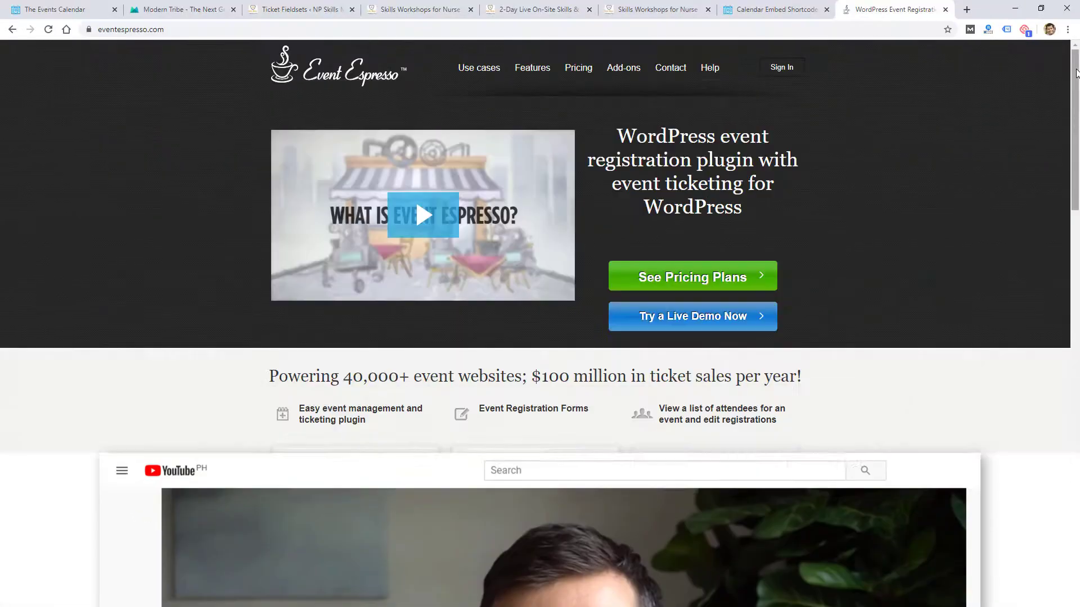
Open the Paying It Forward For Purple example from Event Espresso's customer showcase and look it over
drag(1076, 73, 1077, 427)
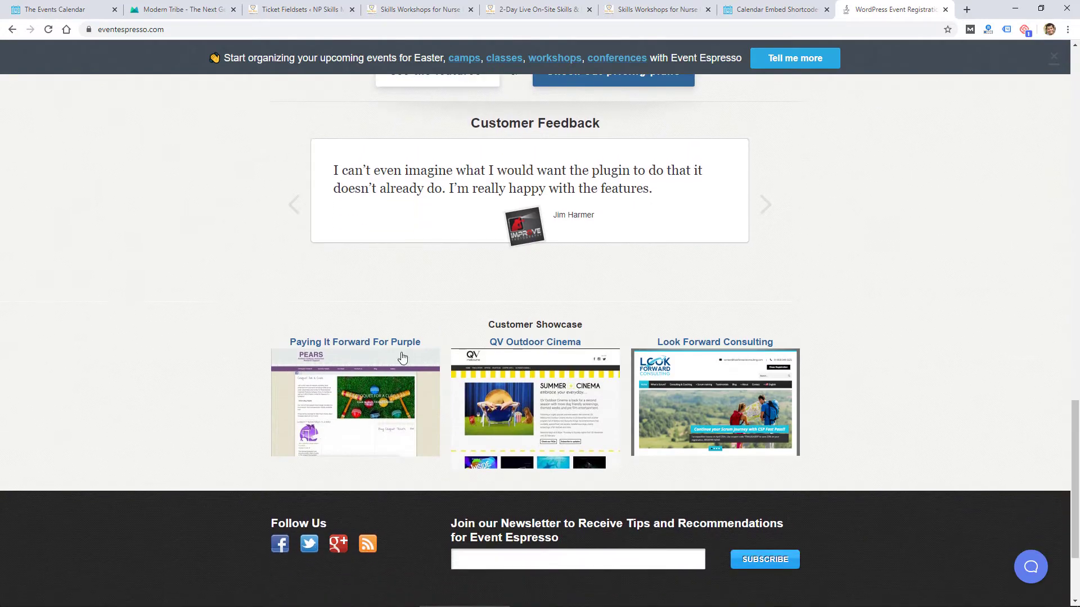
click(366, 370)
scroll(540, 303, down, 3)
scroll(540, 303, up, 3)
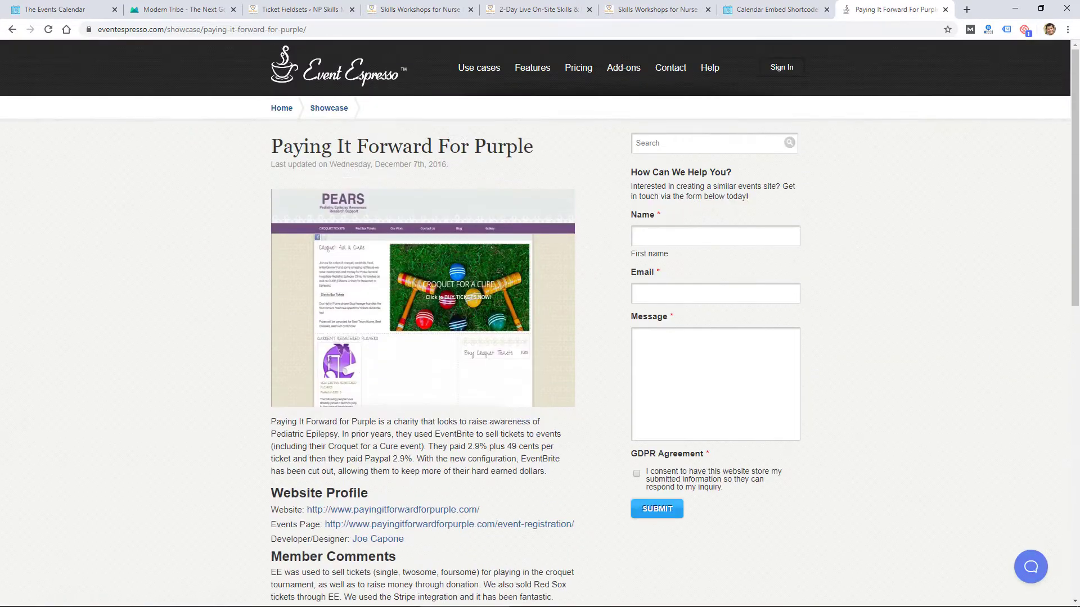
Close the Event Espresso and Calendar Embed Shortcodes pages and open the 1-Day Atlanta workshop for April 2020
click(397, 85)
key(ctrl+w)
key(ctrl+w)
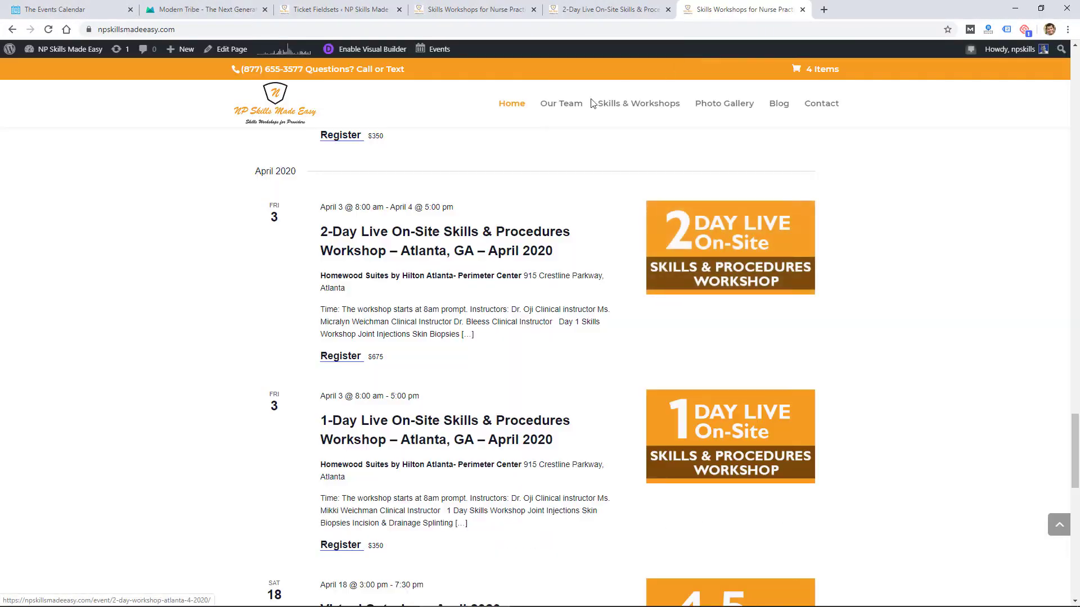
click(448, 422)
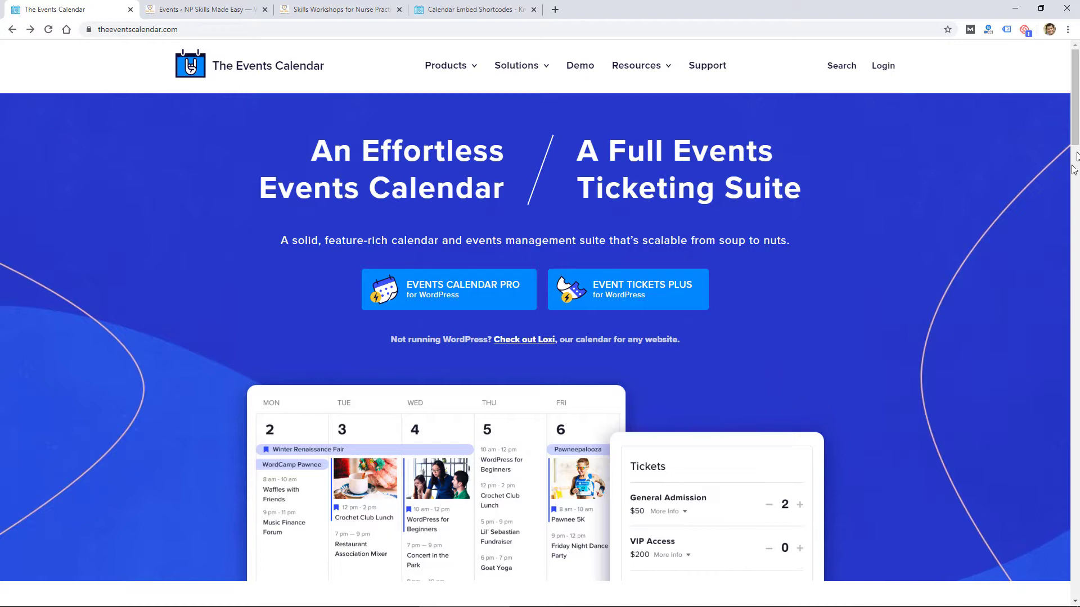
Open the Modern Tribe link from The Events Calendar homepage's footer in a separate tab and view that site
drag(1075, 141, 1075, 599)
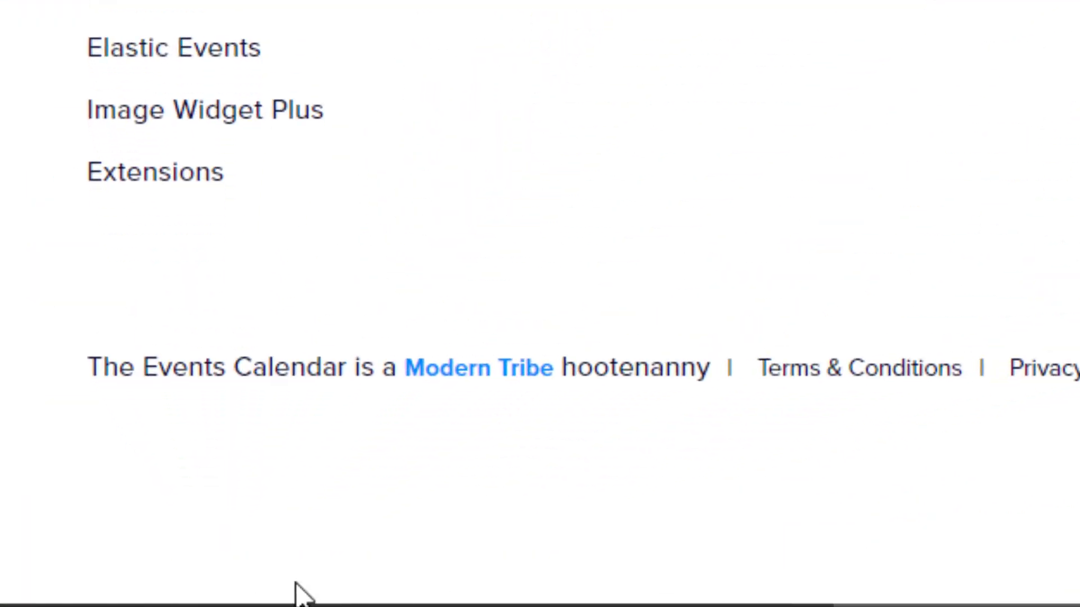
right_click(438, 376)
click(672, 37)
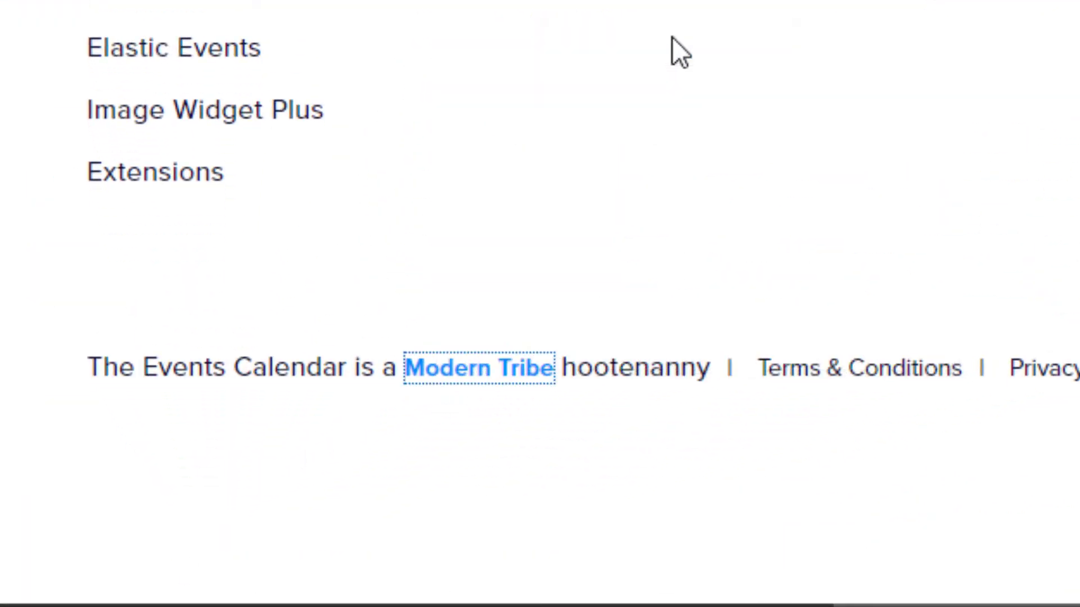
key(ctrl+Tab)
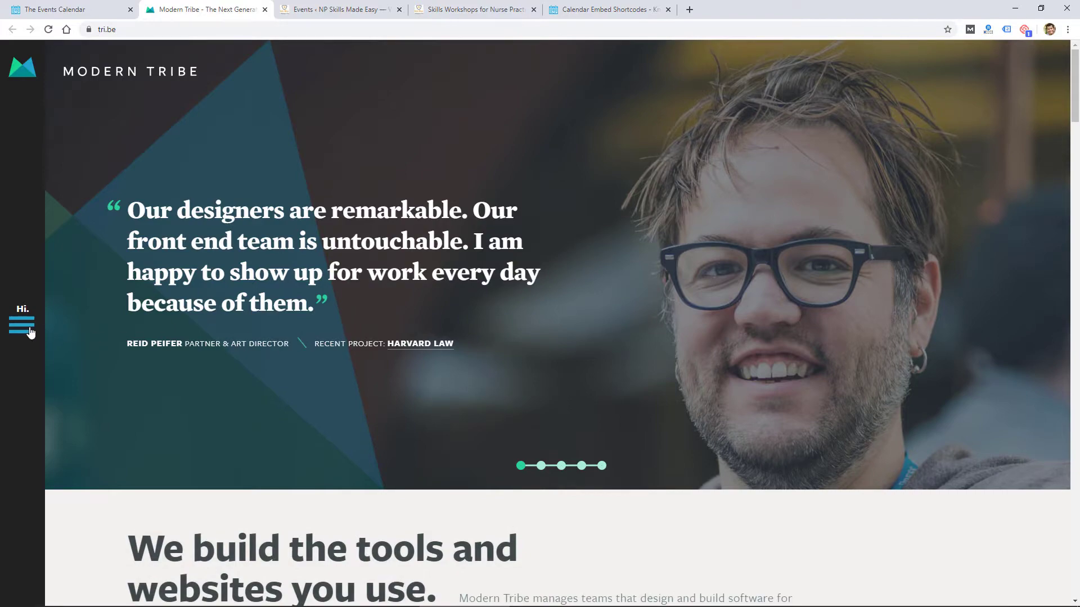
Return to The Events Calendar homepage and view its header with the product offerings
click(75, 11)
scroll(1056, 190, up, 15)
scroll(1056, 190, up, 10)
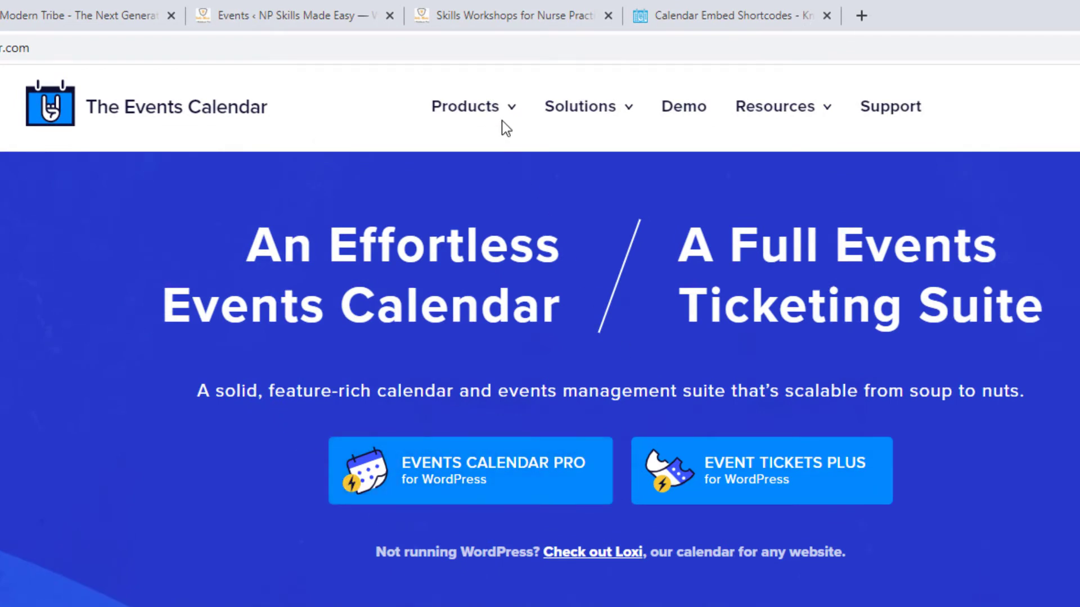
mouse_move(502, 121)
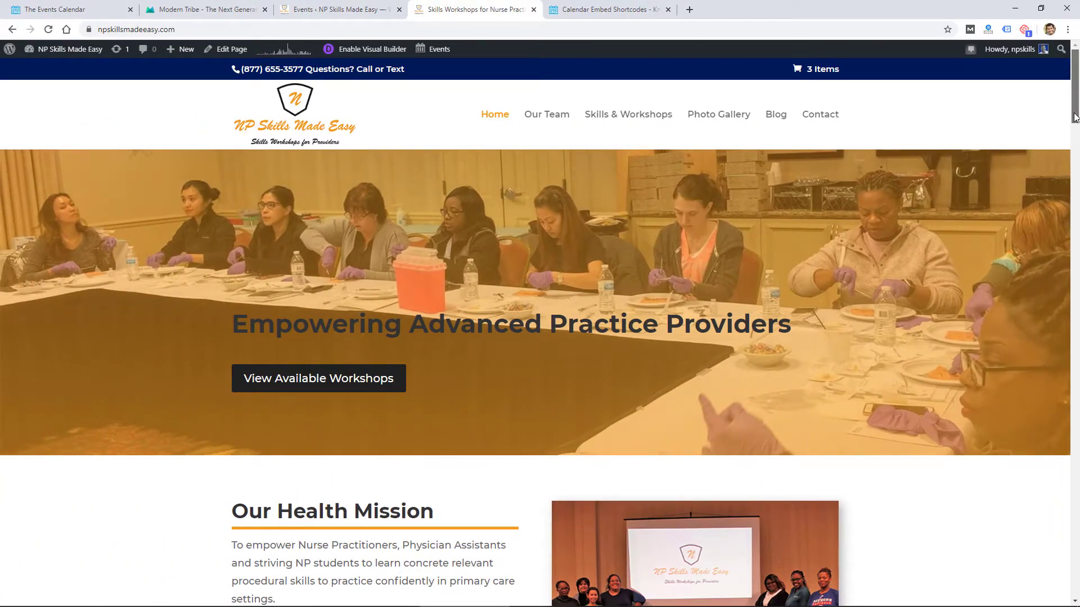
Find the Upcoming Events list on the NP Skills Made Easy homepage and open the March 2020 Amarillo workshop
drag(1074, 117, 1075, 376)
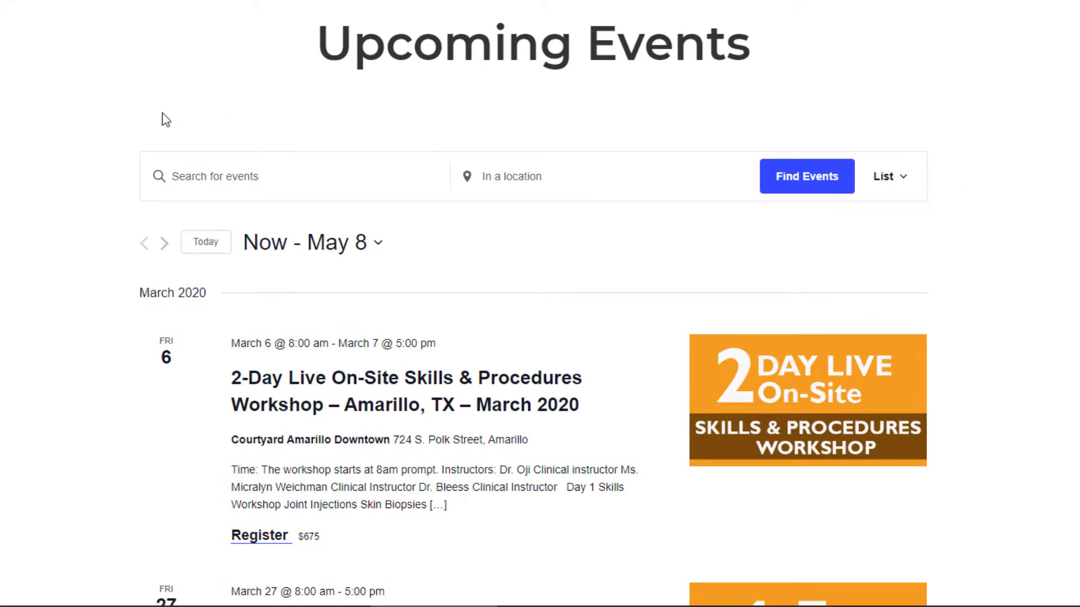
scroll(154, 451, down, 5)
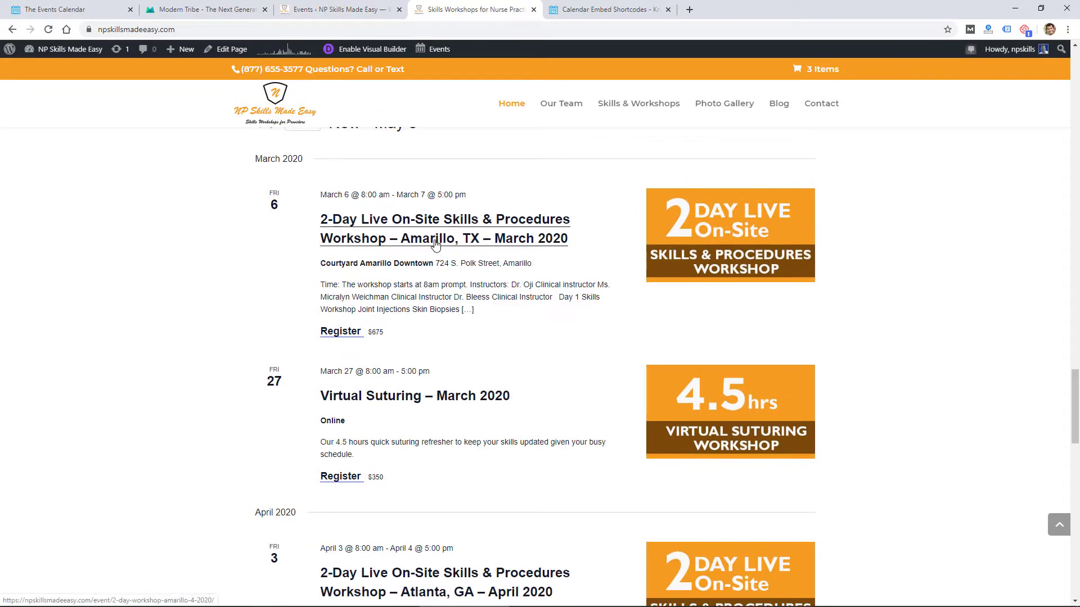
click(435, 242)
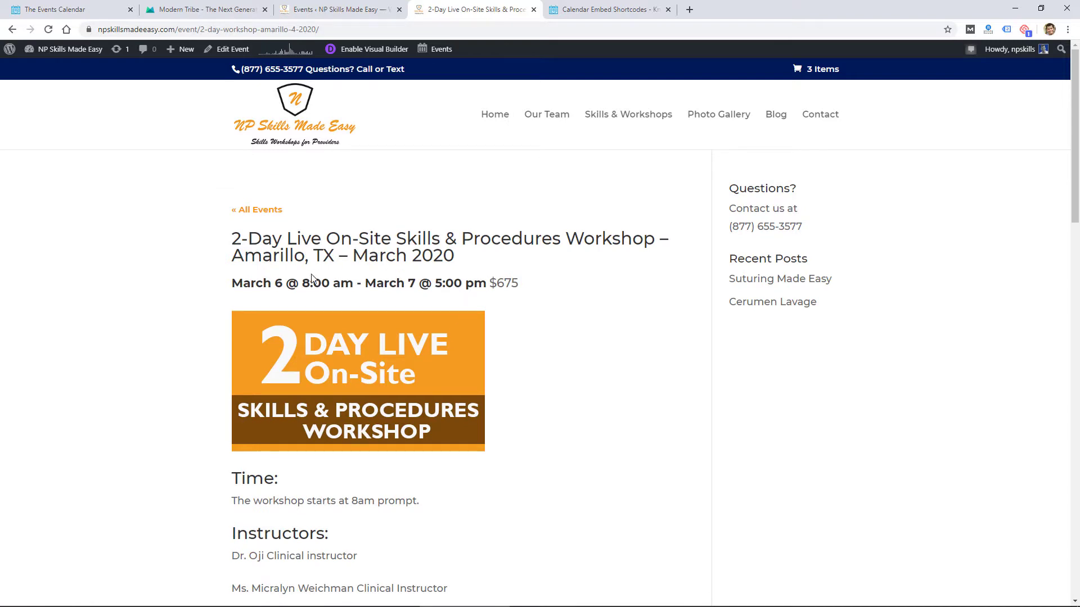
Examine the Amarillo workshop's schedule, calendar export options, venue details, map and ticket section
scroll(382, 297, down, 5)
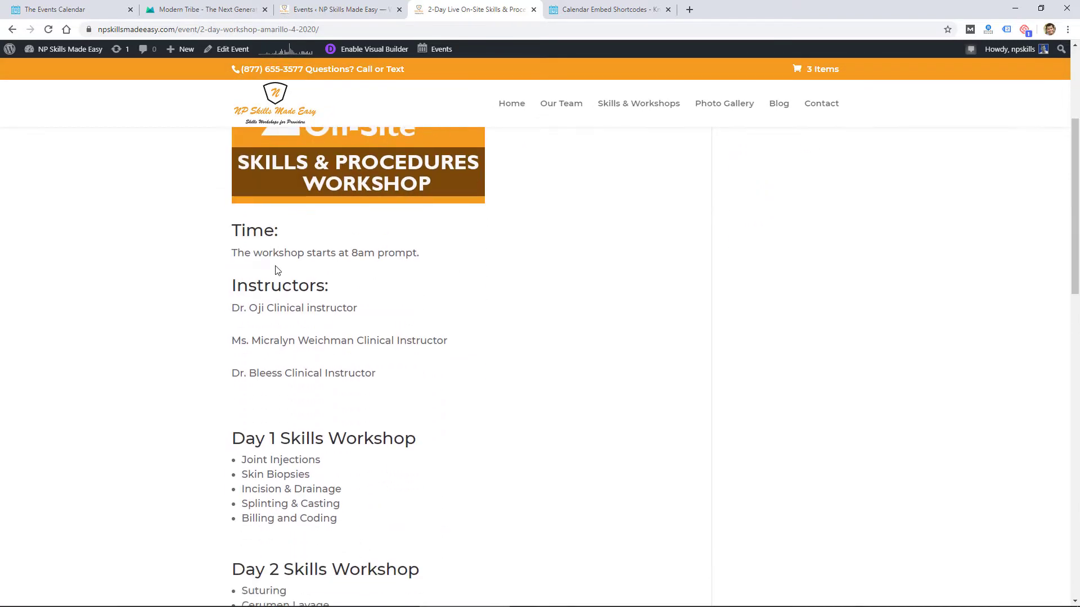
scroll(293, 424, down, 7)
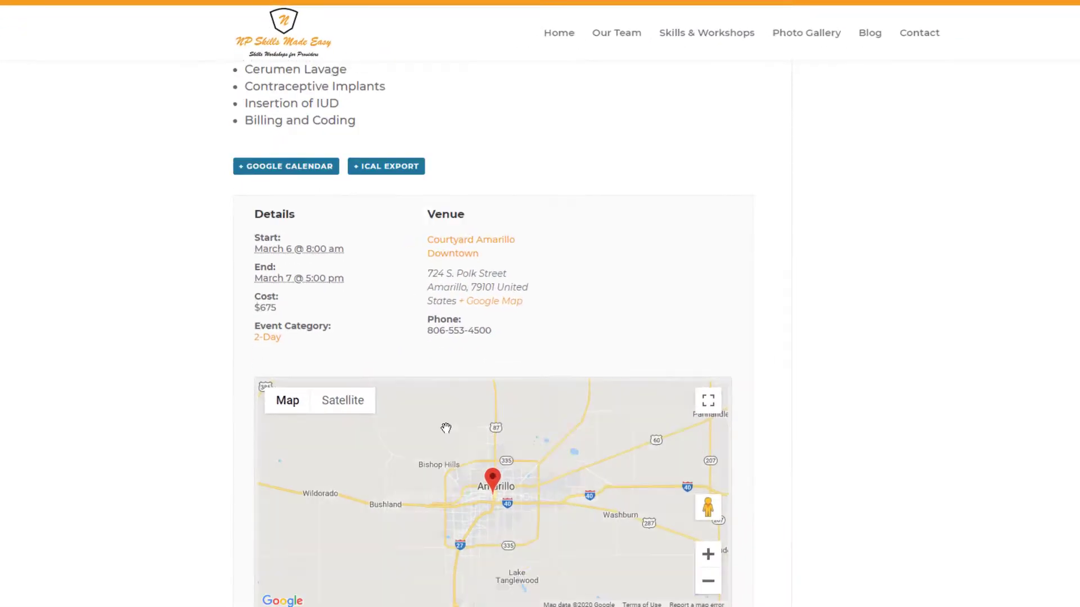
scroll(445, 429, down, 1)
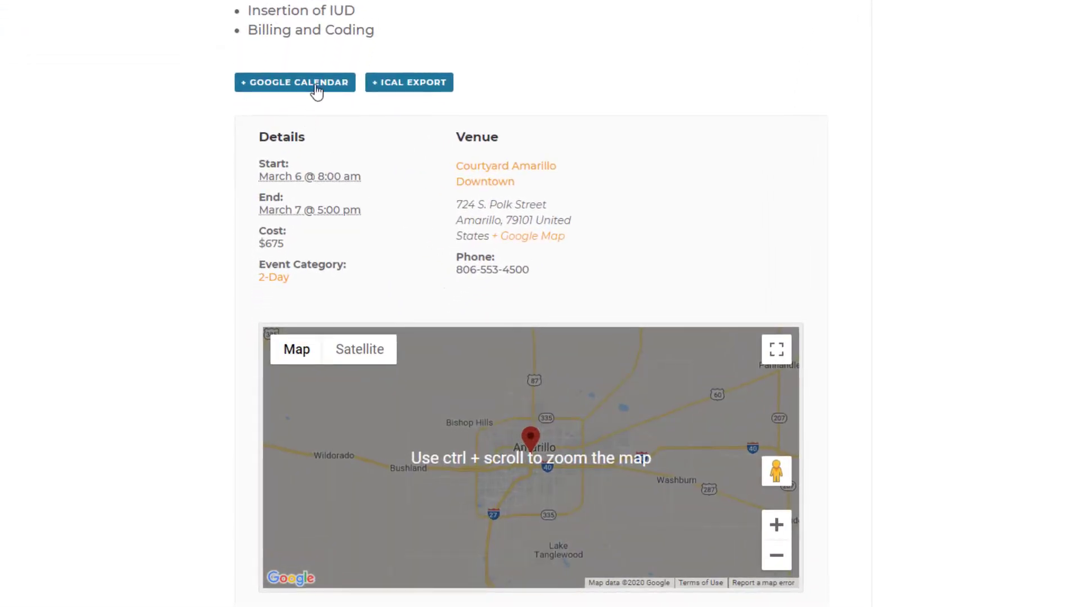
scroll(402, 228, down, 5)
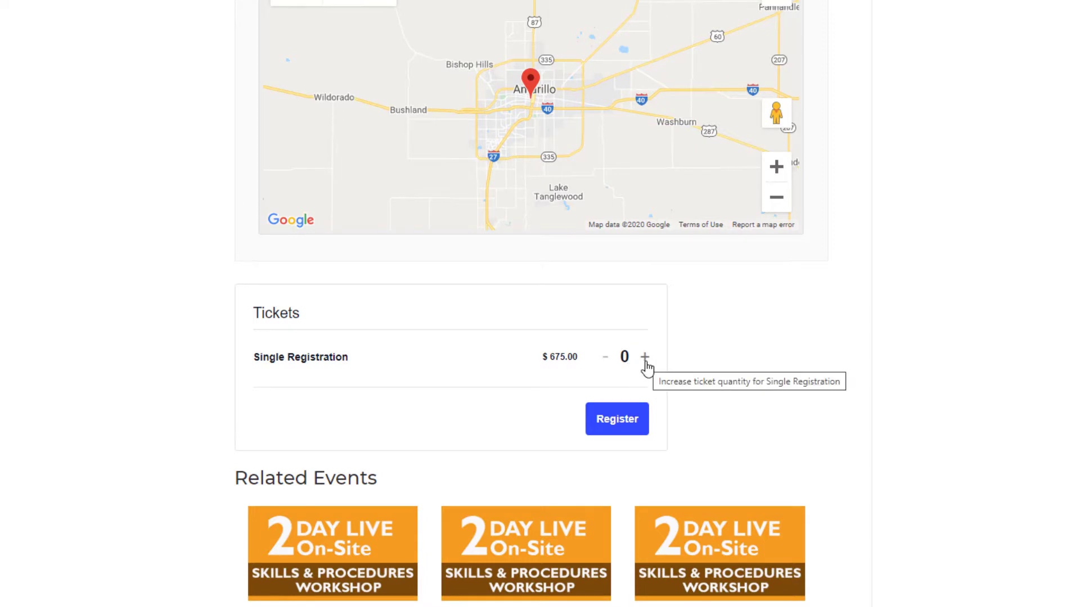
Set the Single Registration quantity to 1, register, and proceed to checkout
click(645, 359)
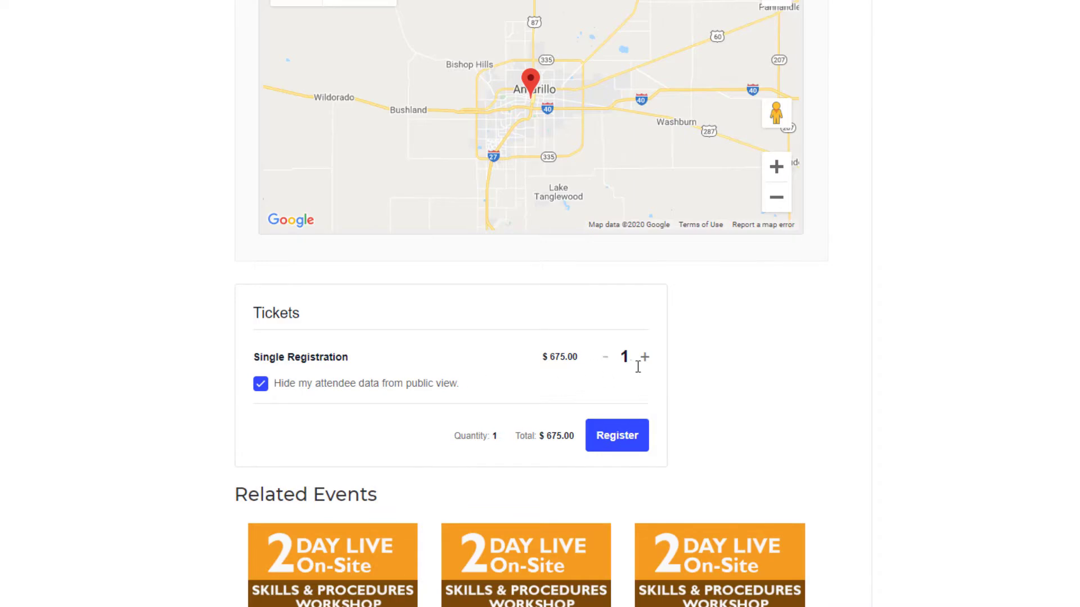
click(611, 441)
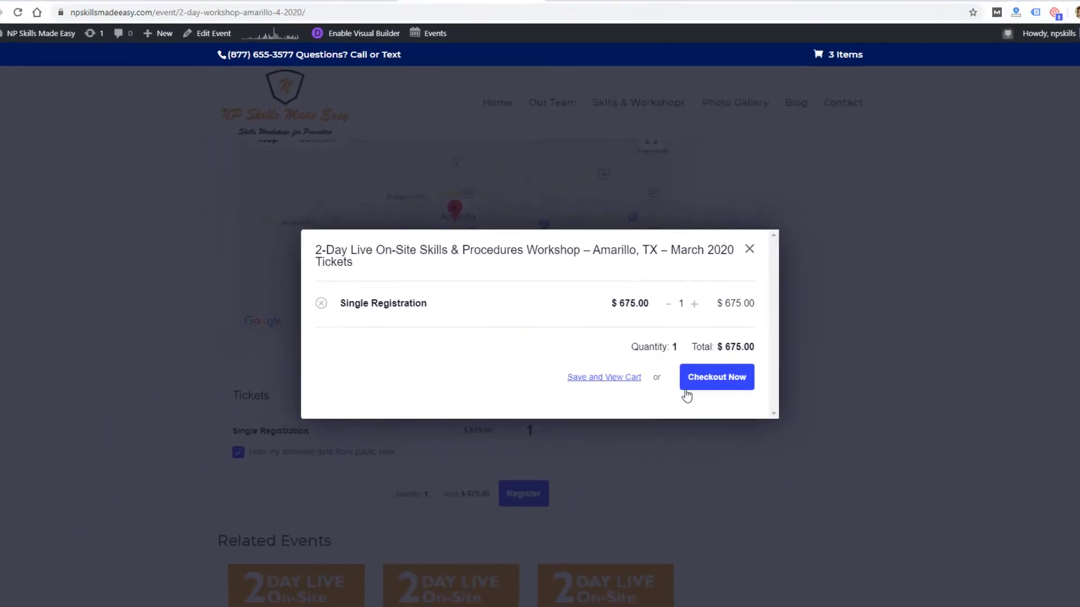
click(686, 378)
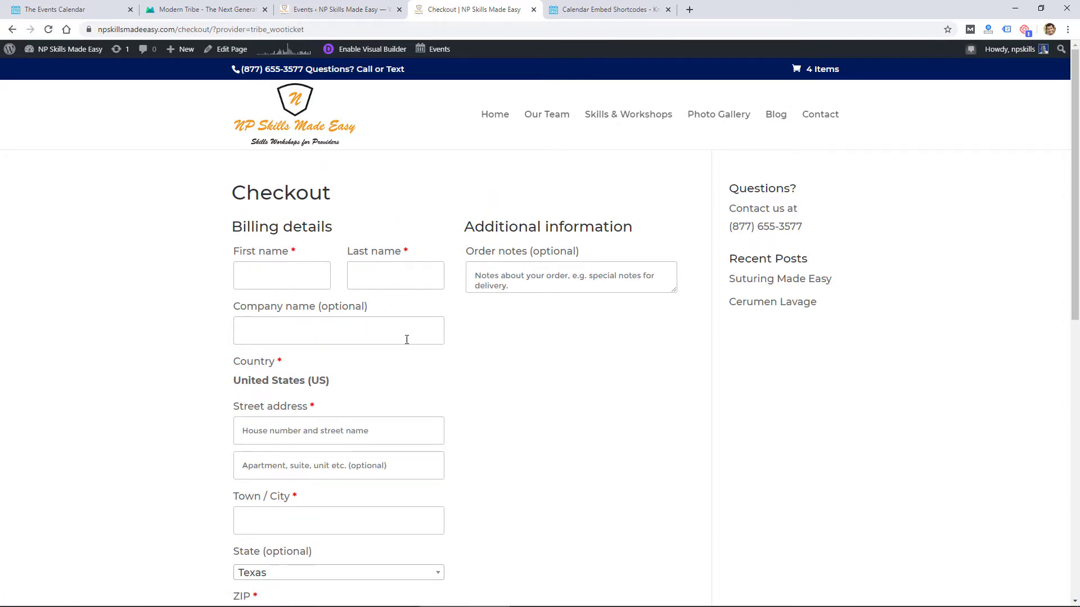
Review the checkout order and select Credit Card as the payment method to examine its required fields
scroll(484, 415, down, 8)
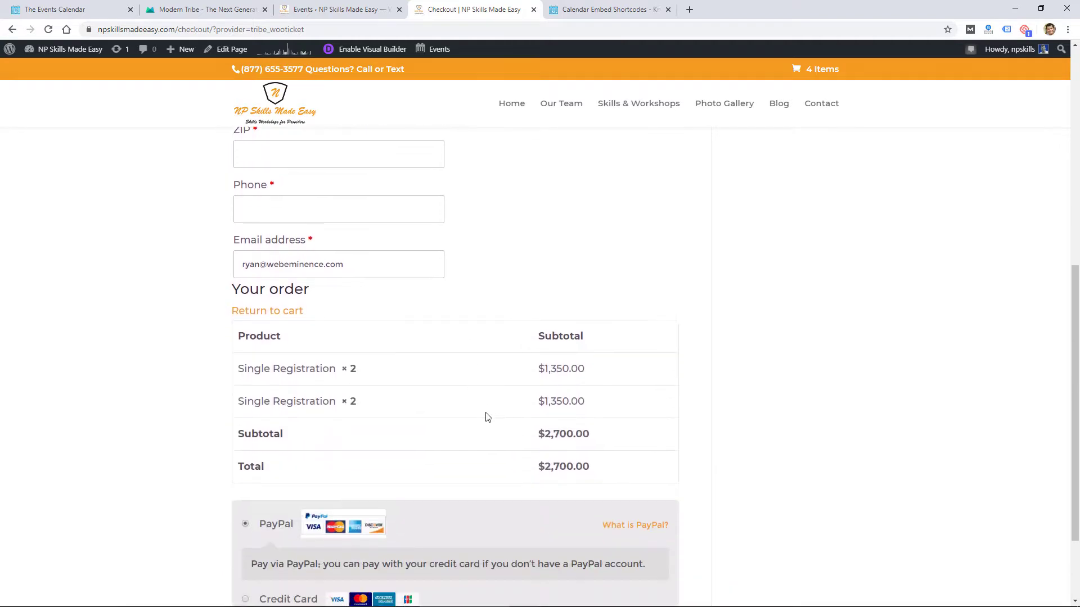
scroll(487, 417, down, 2)
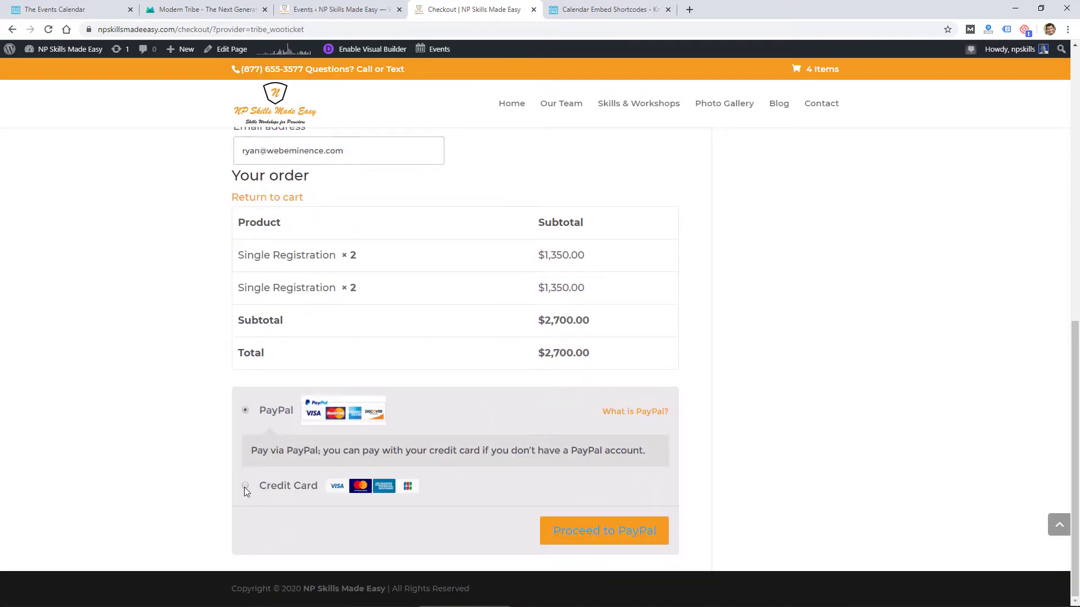
click(244, 487)
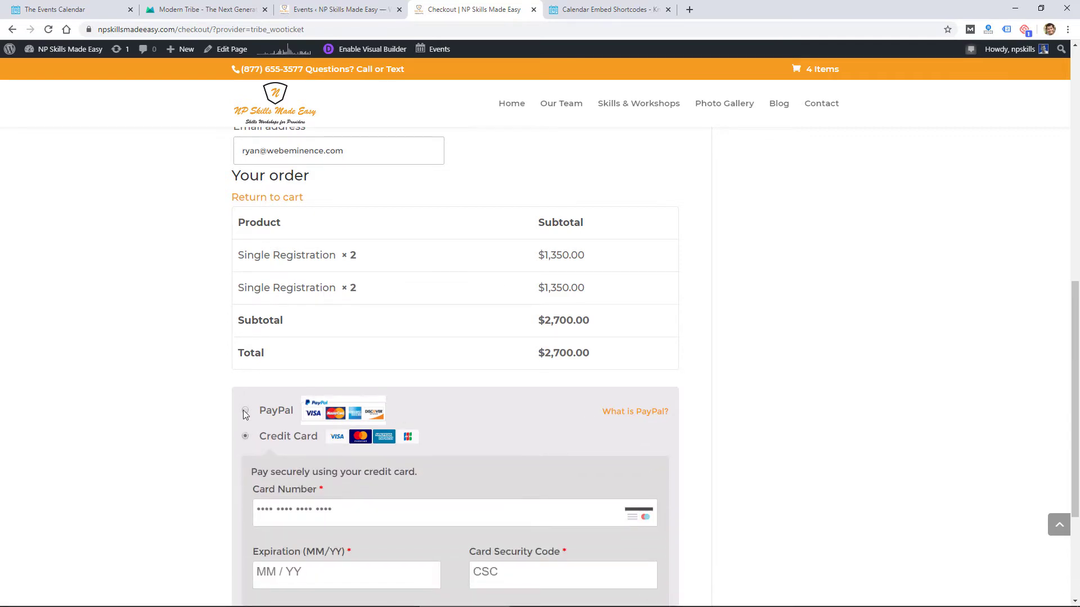
scroll(245, 415, down, 2)
scroll(244, 411, down, 1)
scroll(244, 410, up, 1)
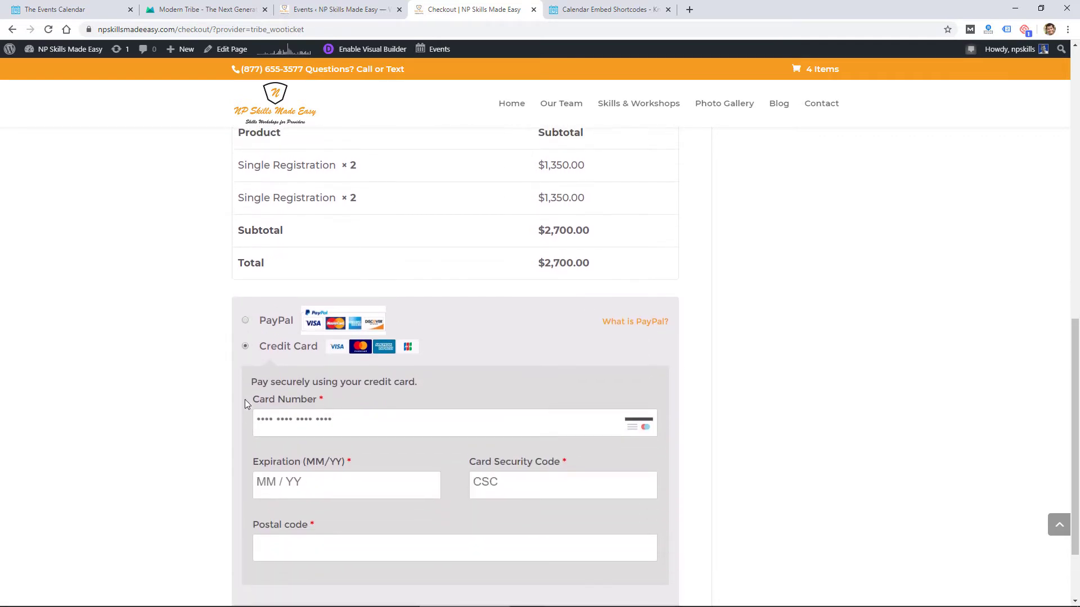
Switch the payment method back to PayPal and look back over the checkout form
click(245, 321)
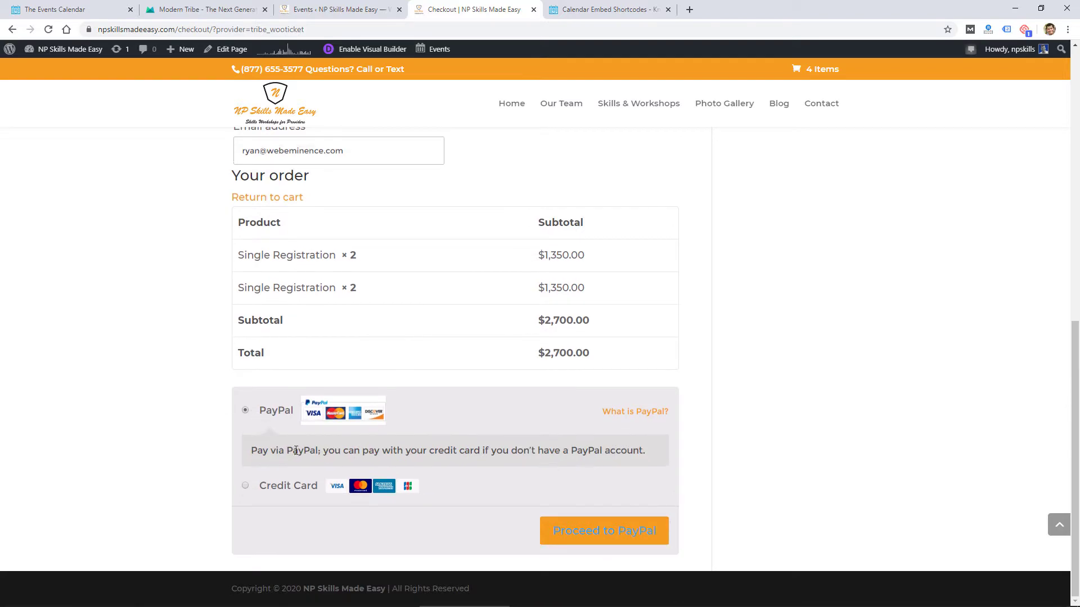
scroll(410, 509, up, 3)
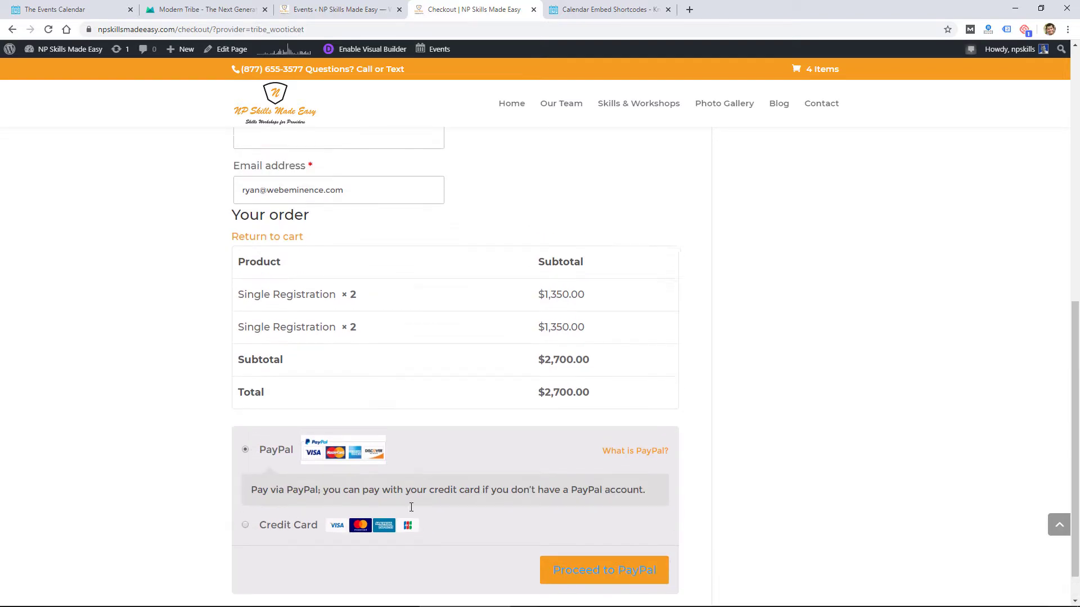
scroll(410, 512, up, 6)
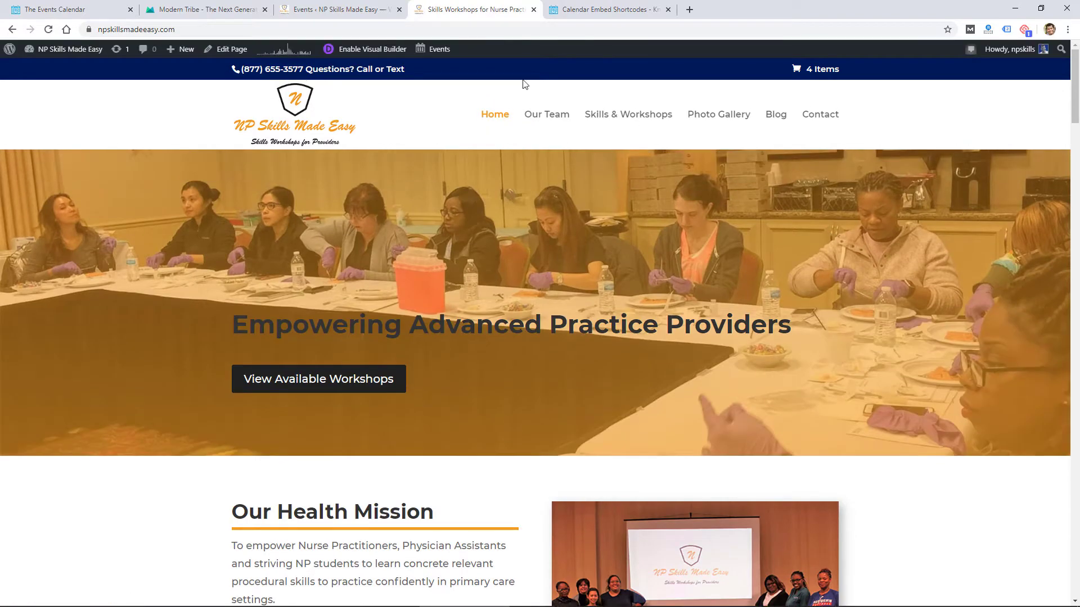
Look through the workshop homepage down to its Upcoming Events list, and switch to The Events Calendar website
scroll(540, 337, down, 5)
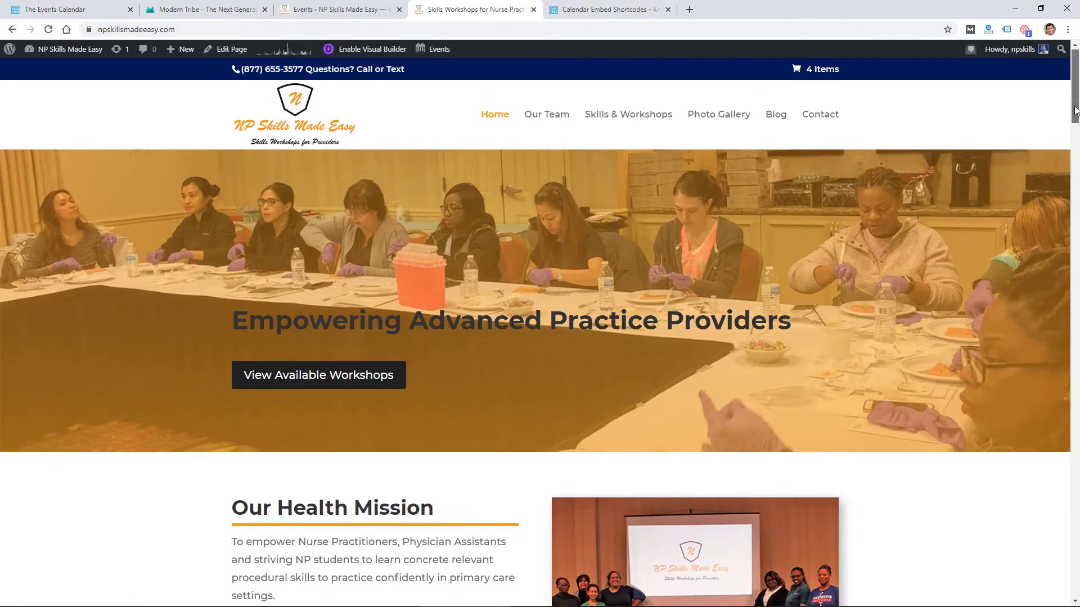
scroll(540, 337, down, 10)
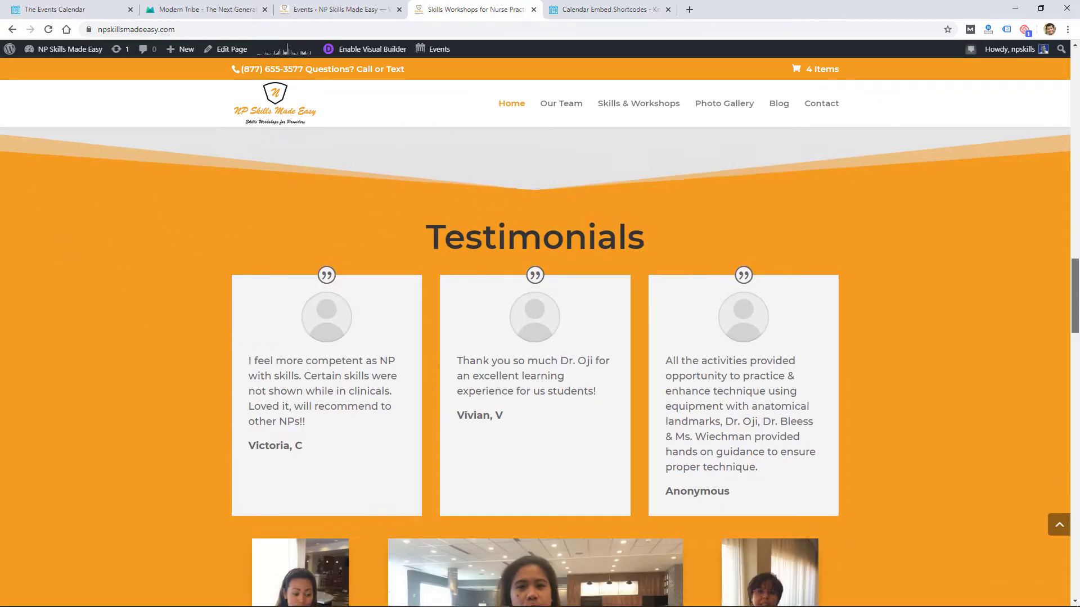
scroll(540, 337, down, 8)
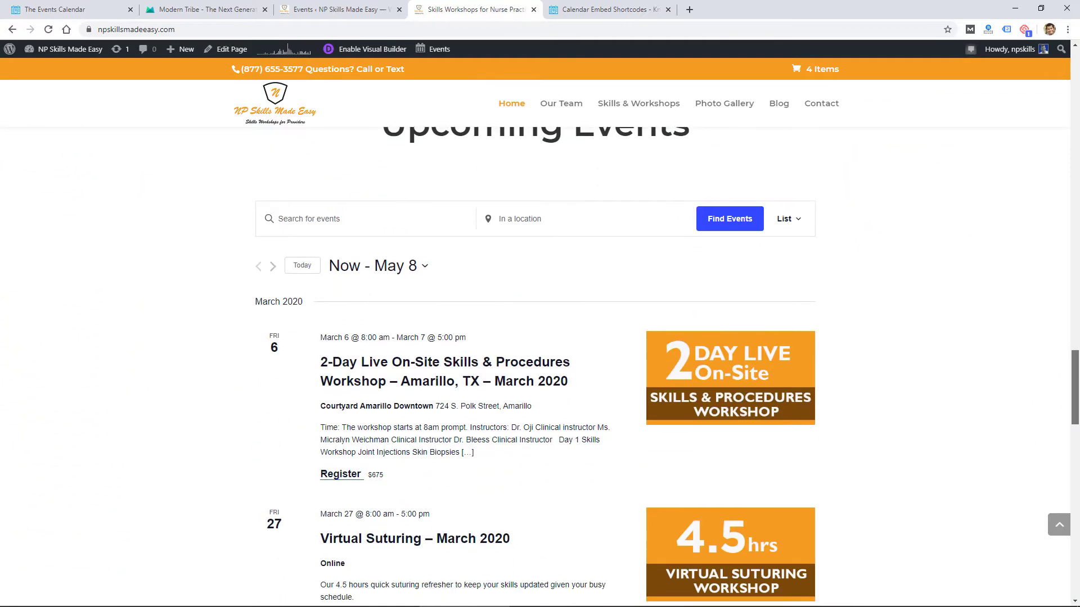
click(110, 16)
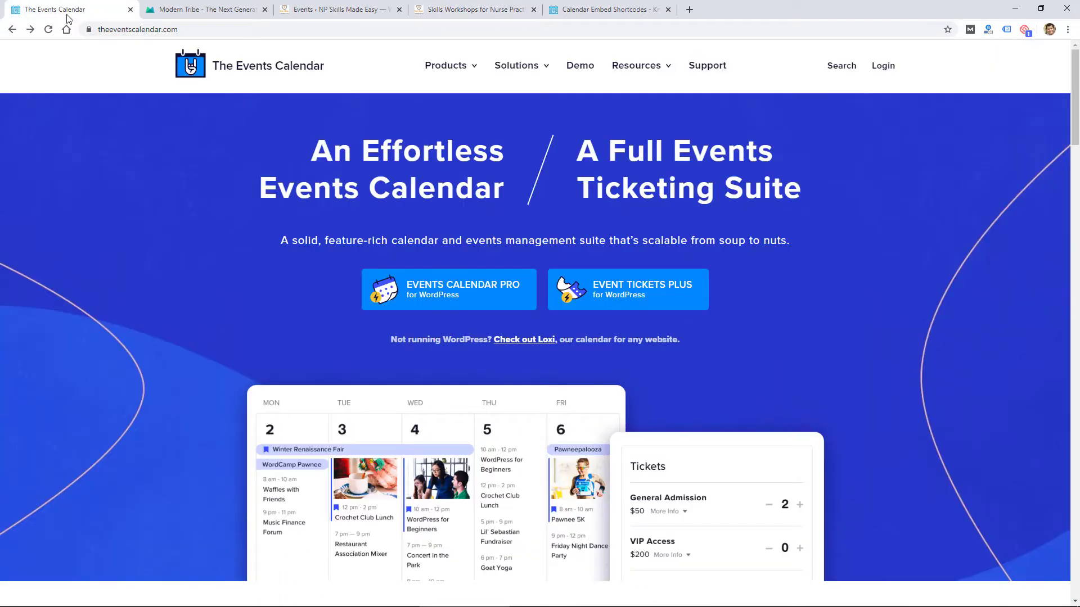
mouse_move(456, 74)
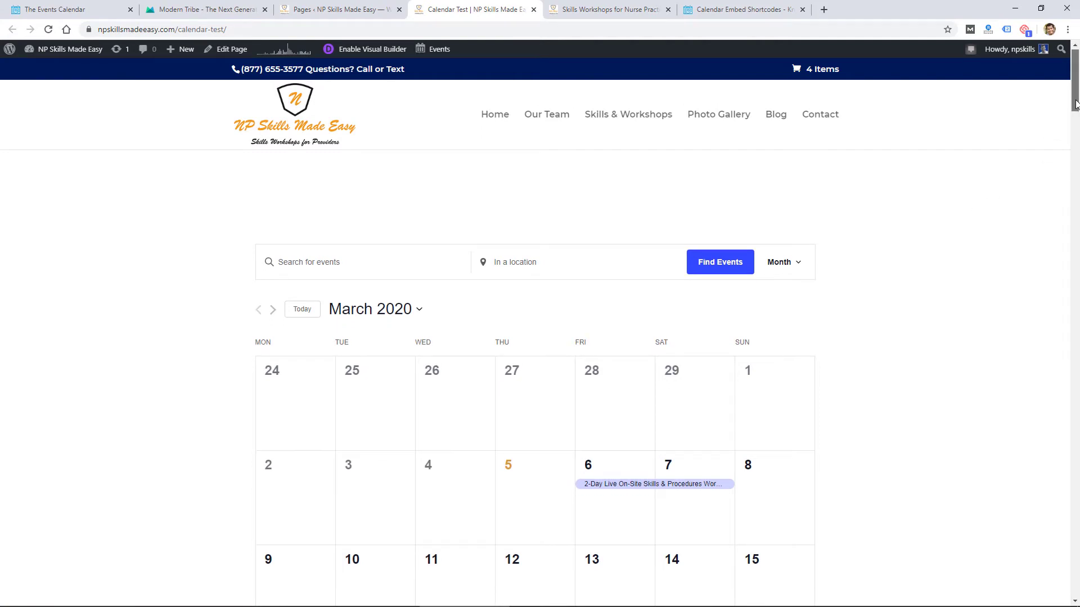
Advance the test page's month calendar to April 2020 and preview the events on April 3 and April 18
scroll(1076, 108, down, 2)
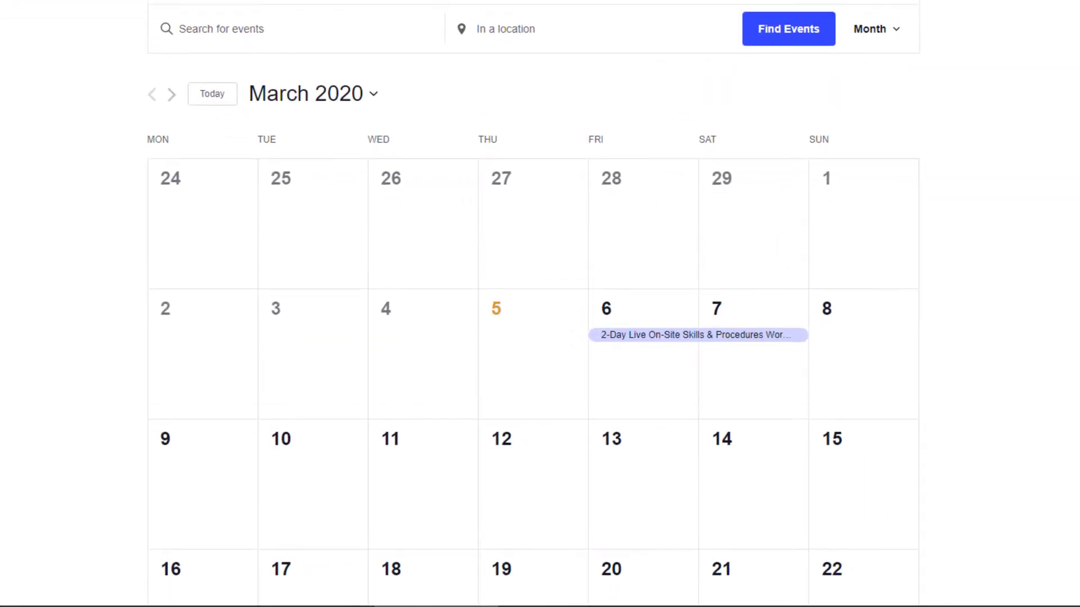
click(172, 96)
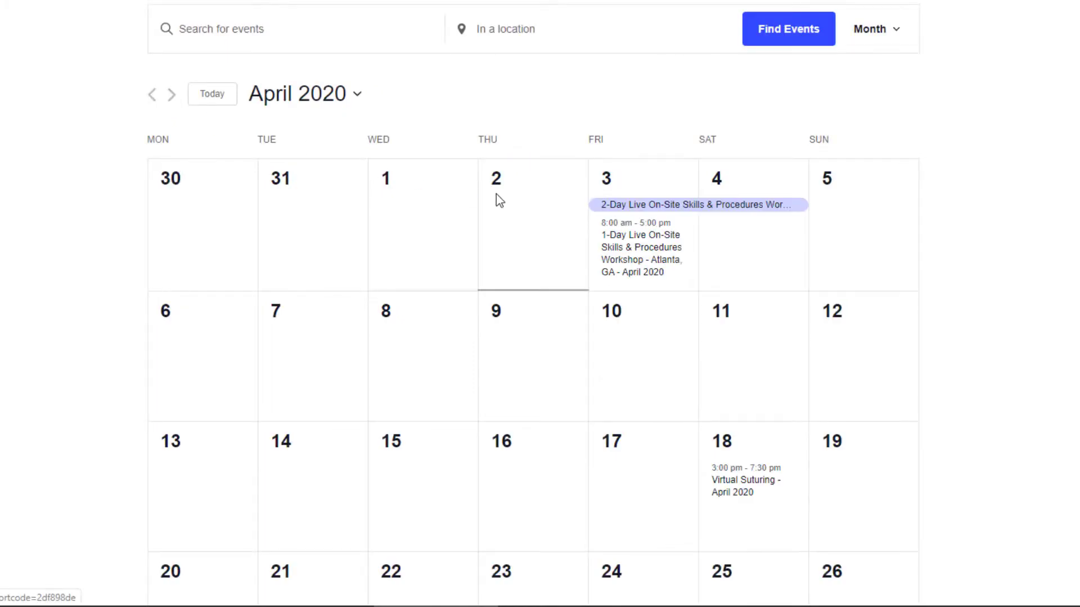
scroll(563, 211, down, 1)
mouse_move(646, 203)
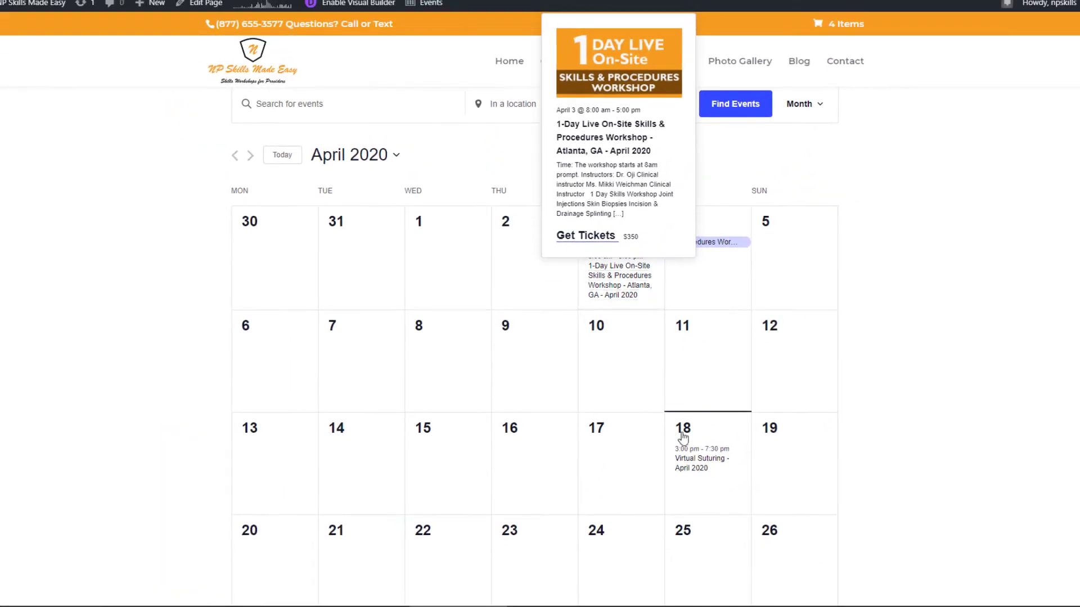
mouse_move(700, 465)
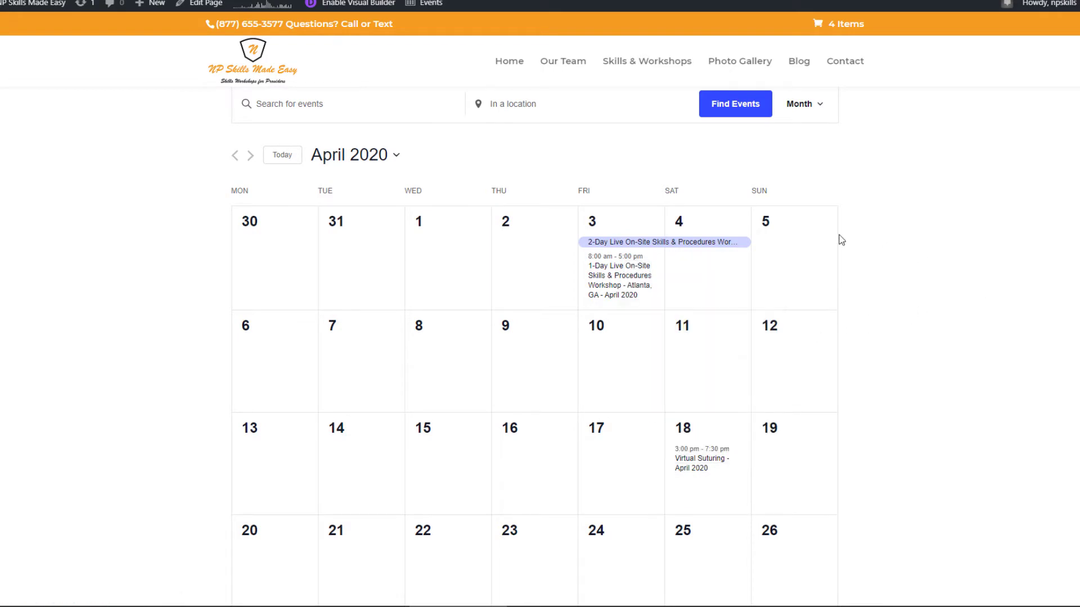
Look through the list view of upcoming workshops and advance the day view to March 7, 2020
scroll(685, 236, down, 8)
scroll(743, 270, down, 4)
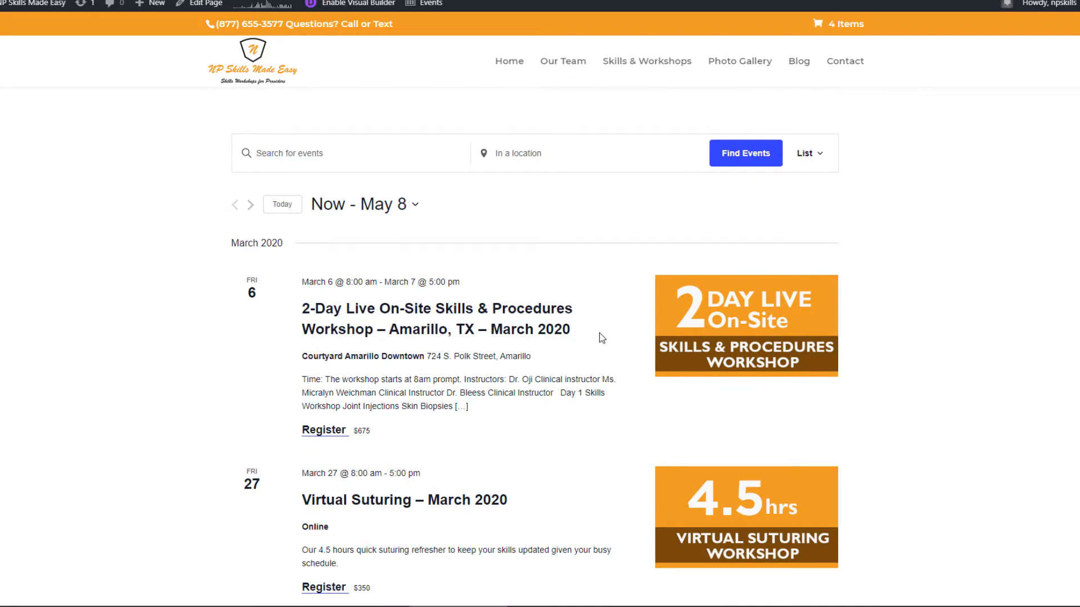
scroll(602, 338, down, 12)
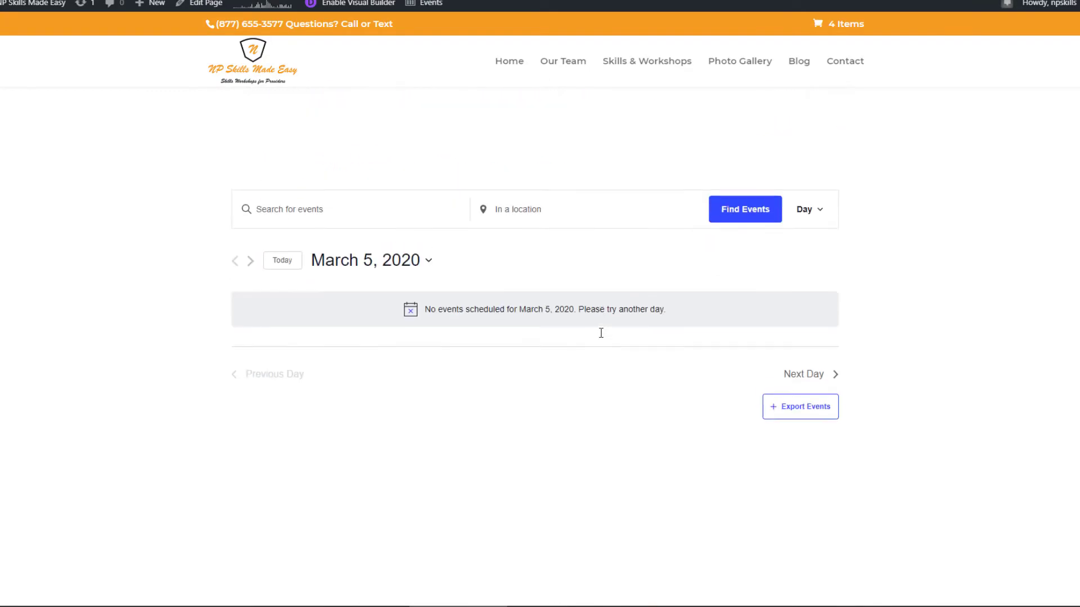
scroll(600, 333, down, 1)
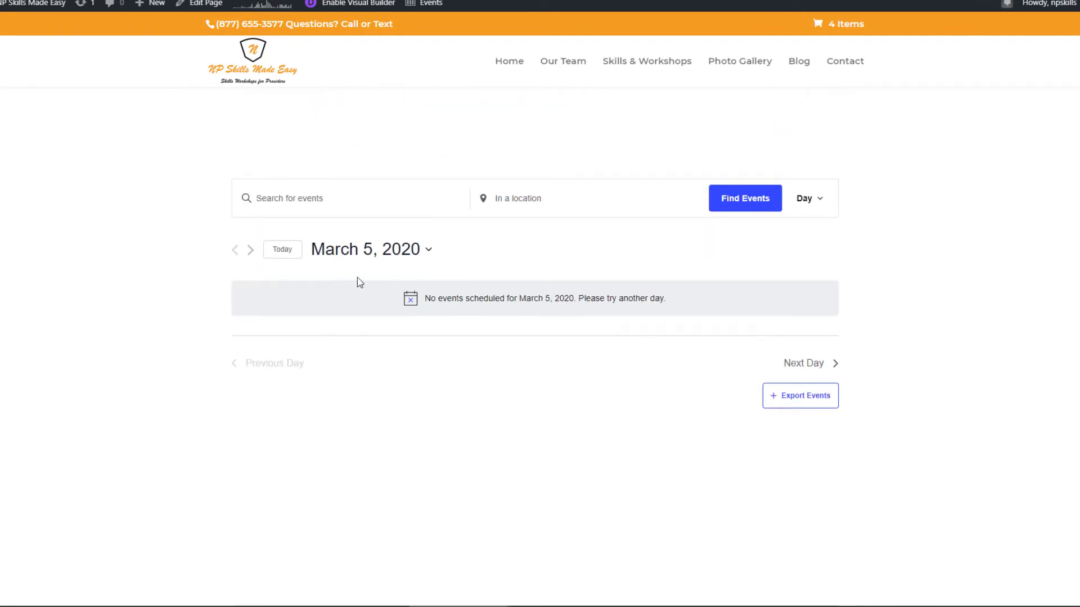
click(251, 257)
click(250, 256)
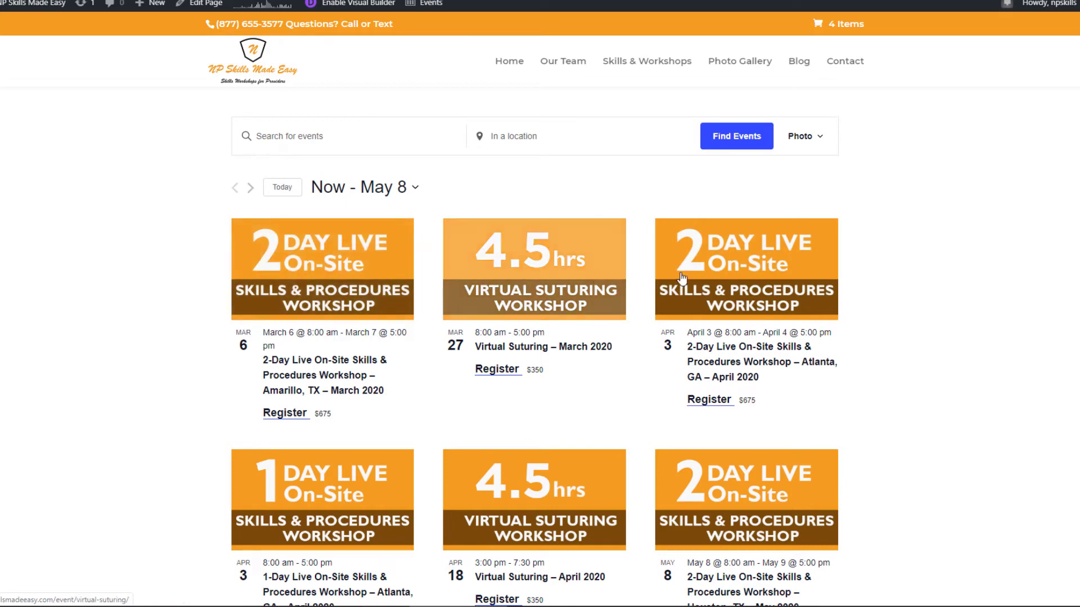
Look past the photo view, advance the week view to March 23–29, 2020, and preview the Virtual Suturing event
scroll(327, 329, down, 5)
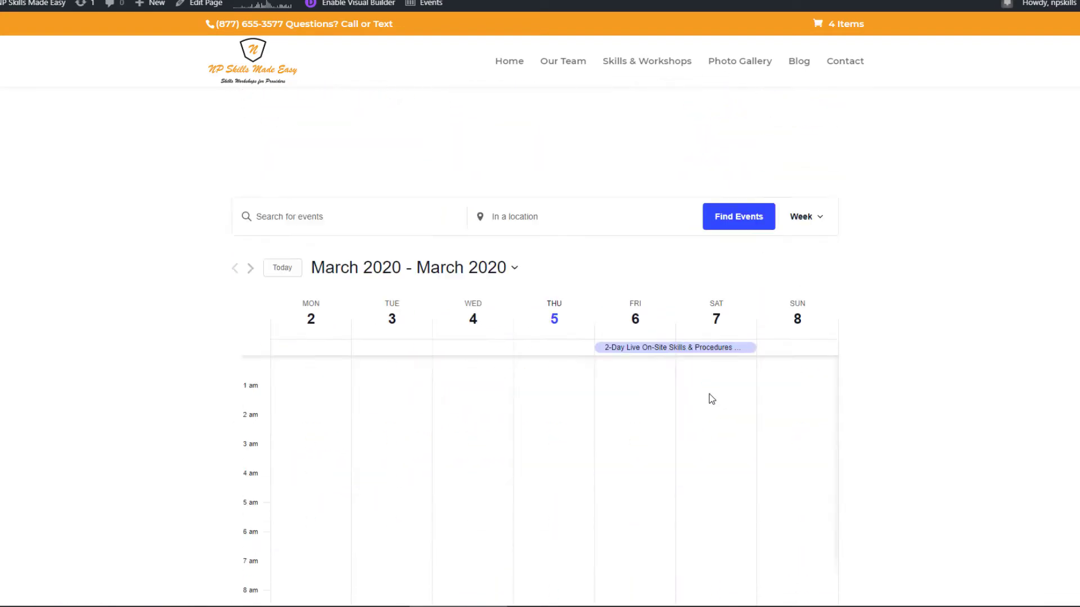
scroll(711, 399, down, 2)
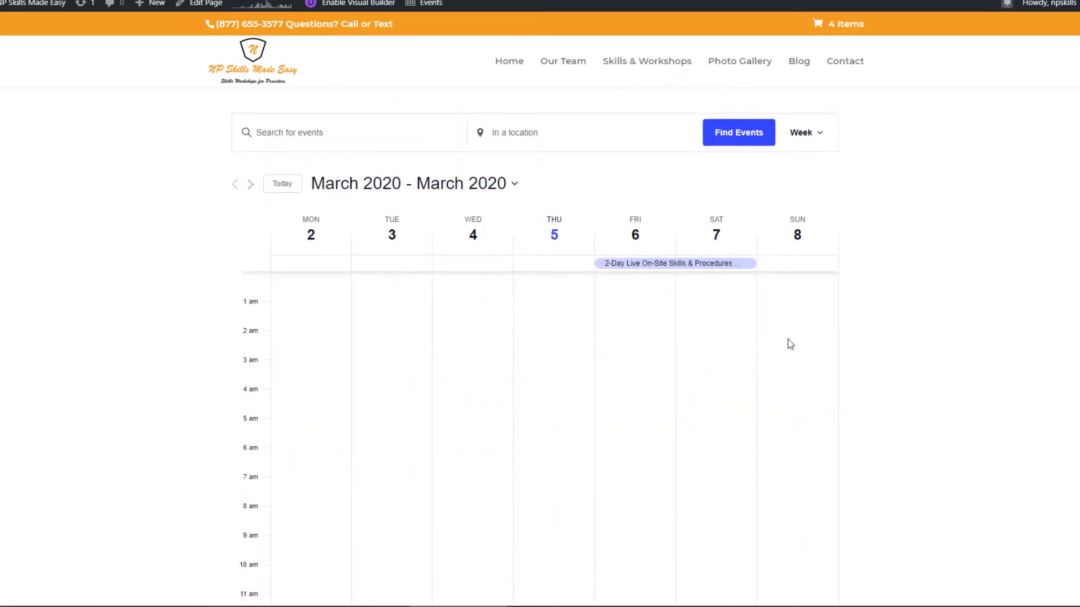
scroll(523, 316, down, 3)
scroll(886, 281, down, 6)
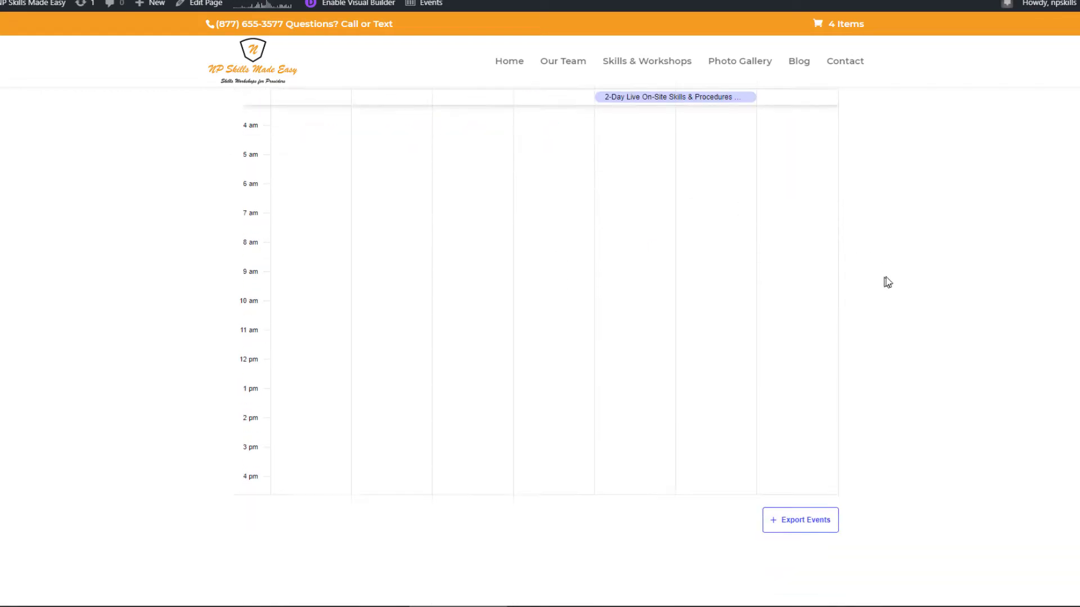
scroll(884, 279, up, 5)
click(251, 137)
click(251, 138)
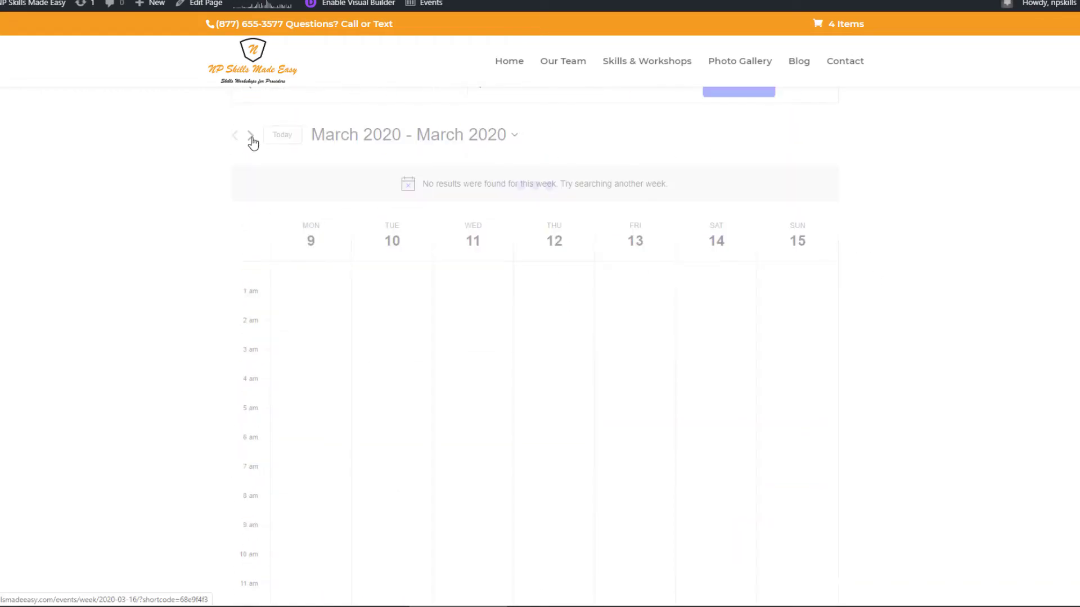
click(251, 137)
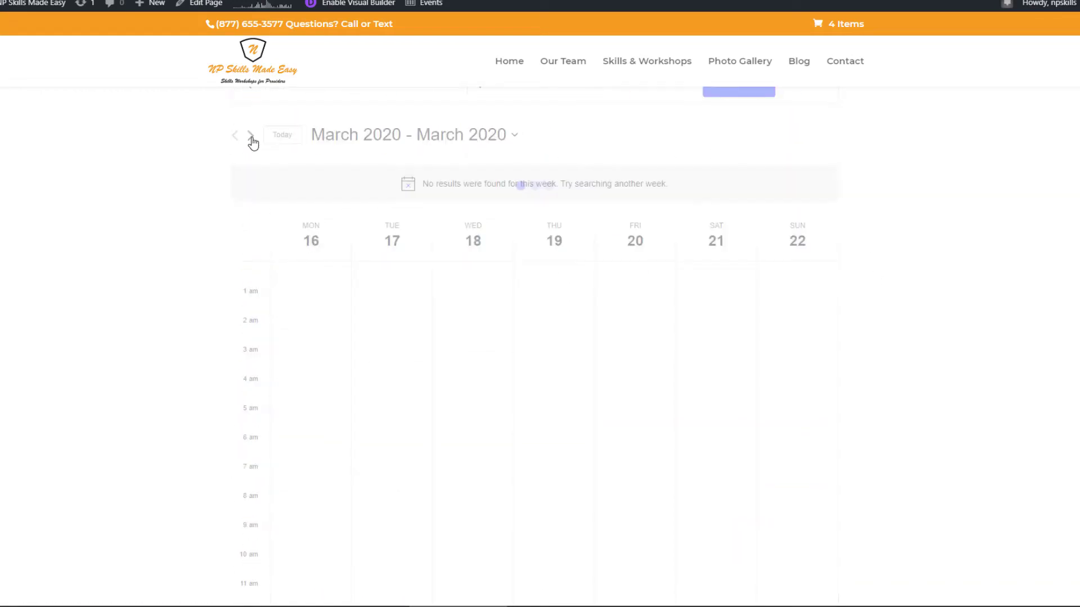
mouse_move(608, 471)
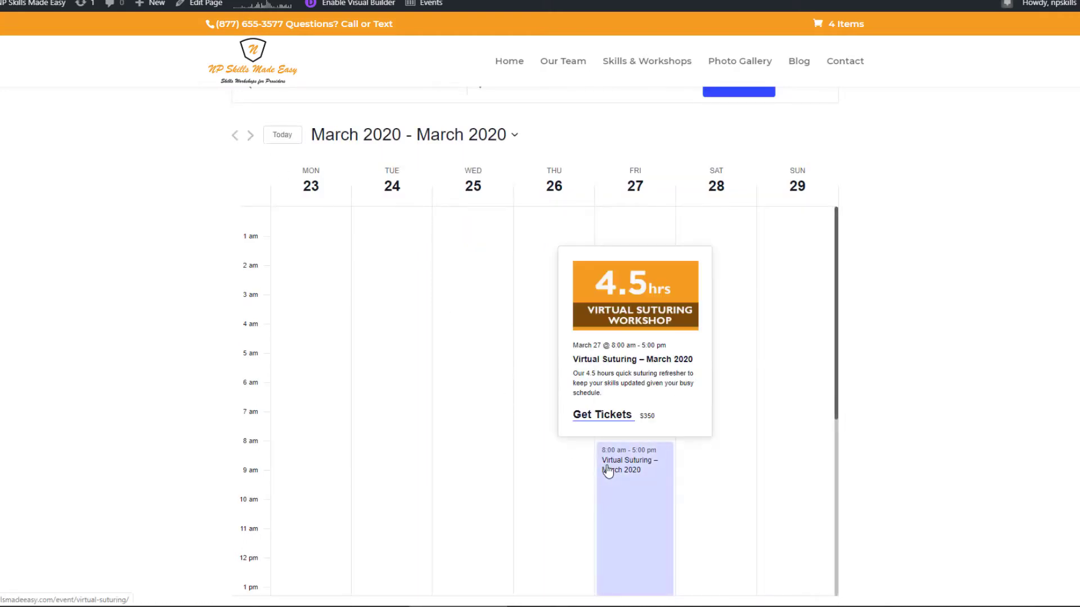
Zoom the map view in on the United States and show the Amarillo workshop's details from its map pin
scroll(938, 452, down, 12)
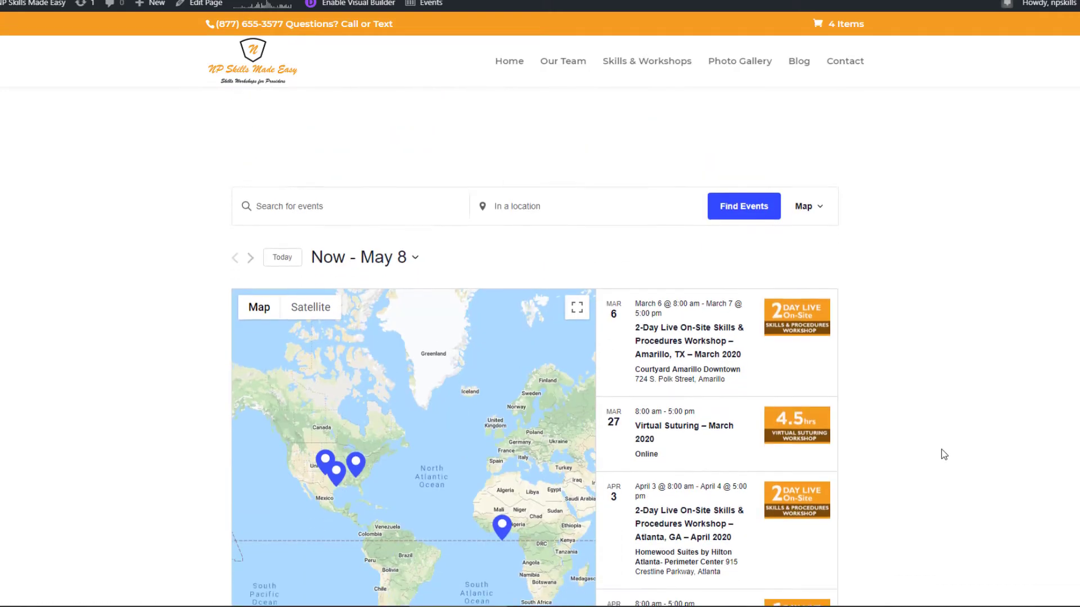
scroll(562, 495, down, 1)
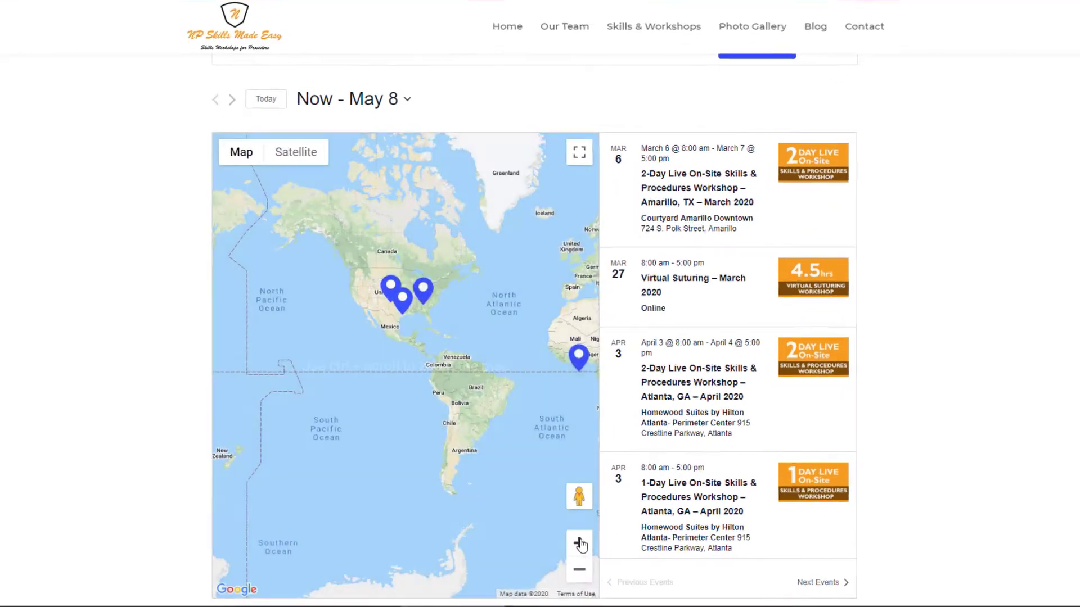
click(577, 544)
click(585, 533)
drag(404, 129, 440, 298)
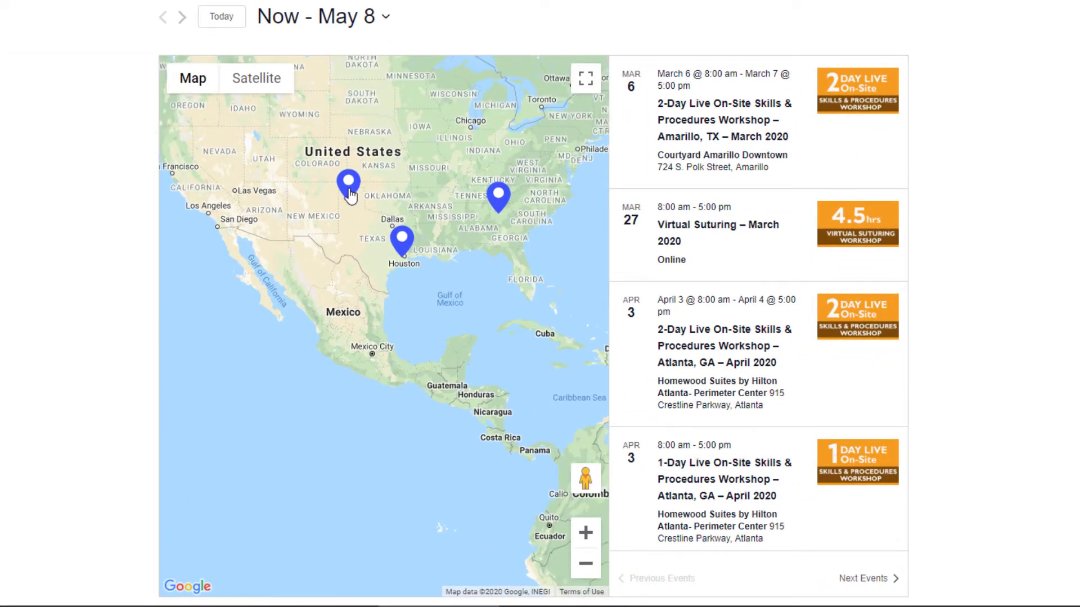
click(349, 188)
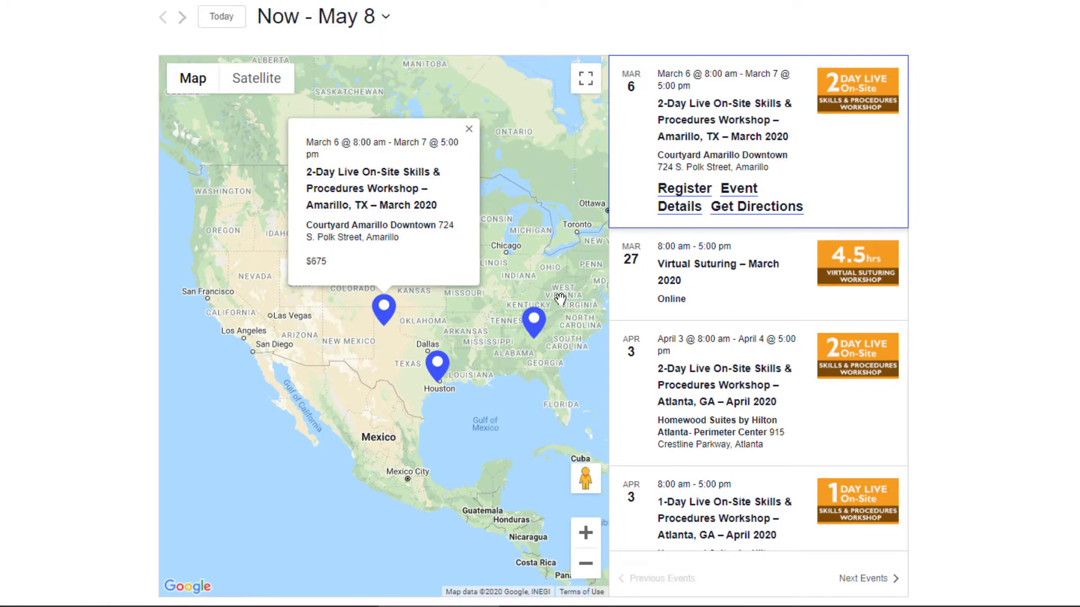
Look back over the photo view and day view layouts on the Calendar Test page
scroll(1038, 259, down, 5)
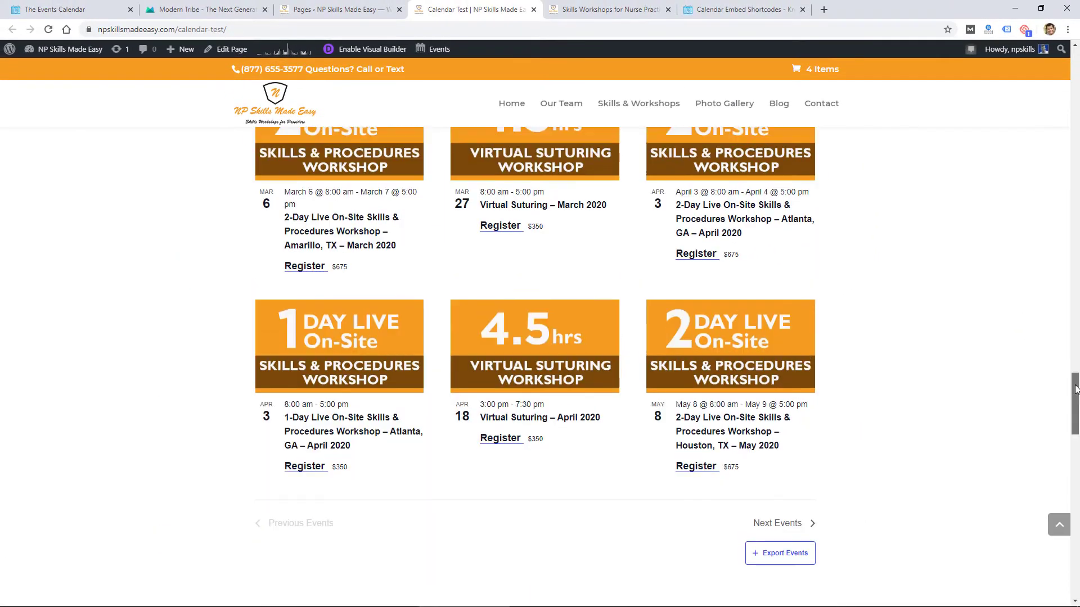
scroll(1075, 377, up, 2)
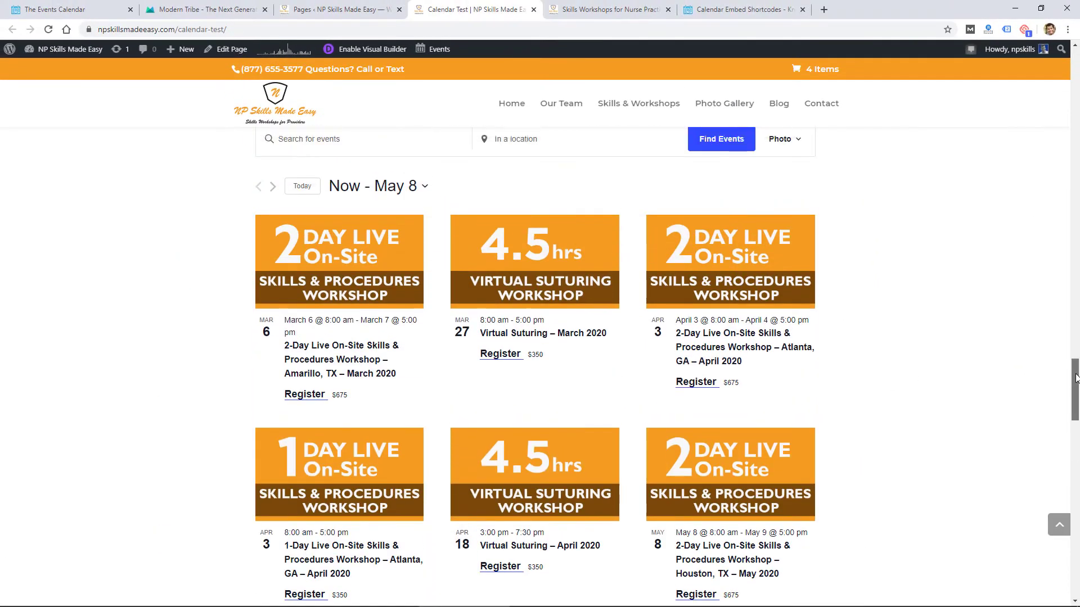
scroll(1076, 378, up, 9)
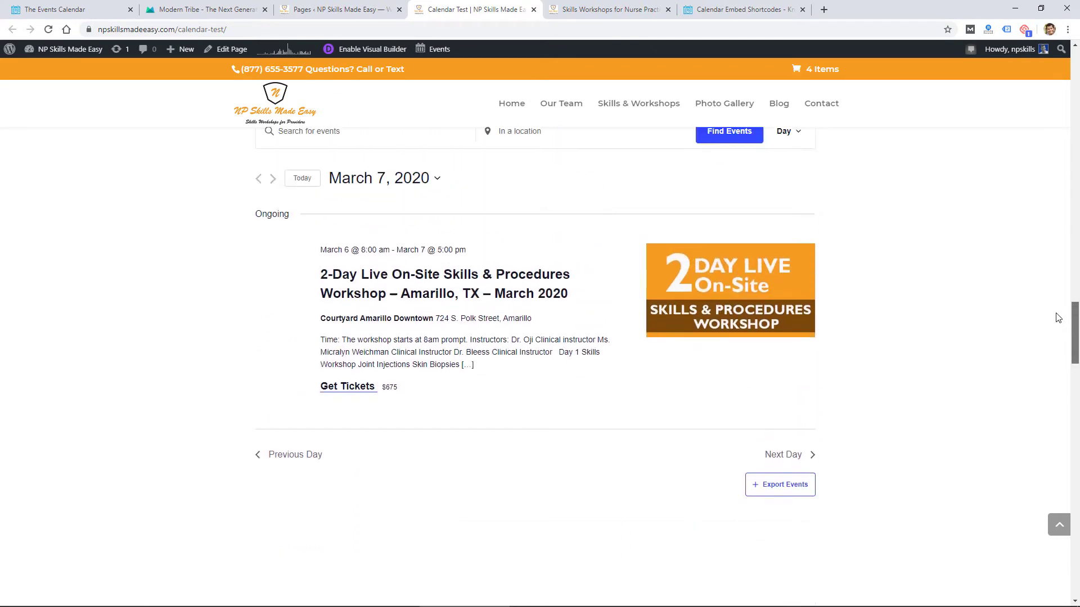
scroll(1058, 318, up, 3)
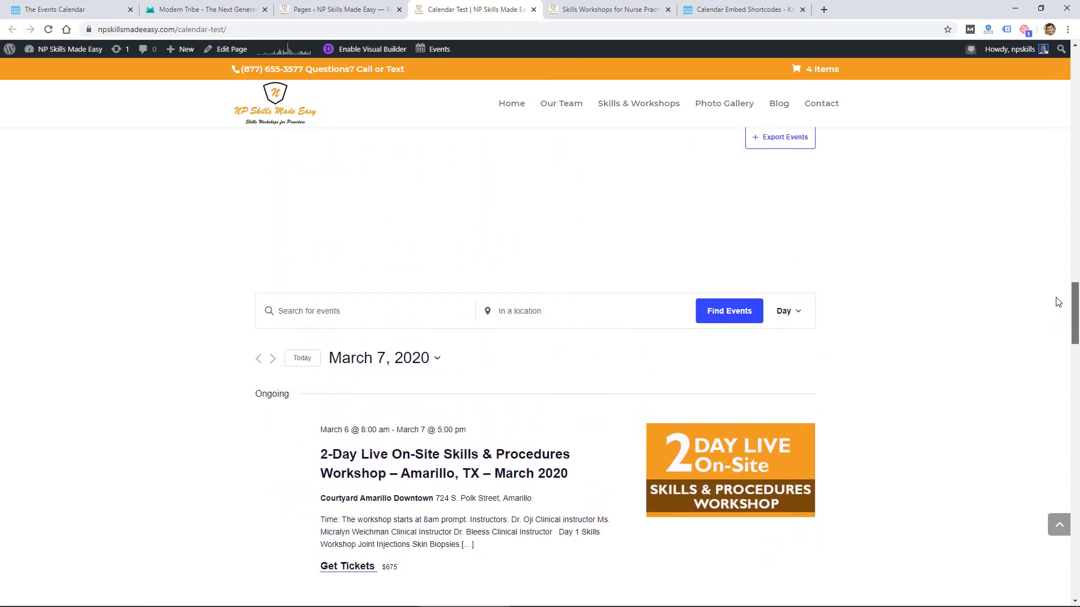
scroll(1056, 306, down, 2)
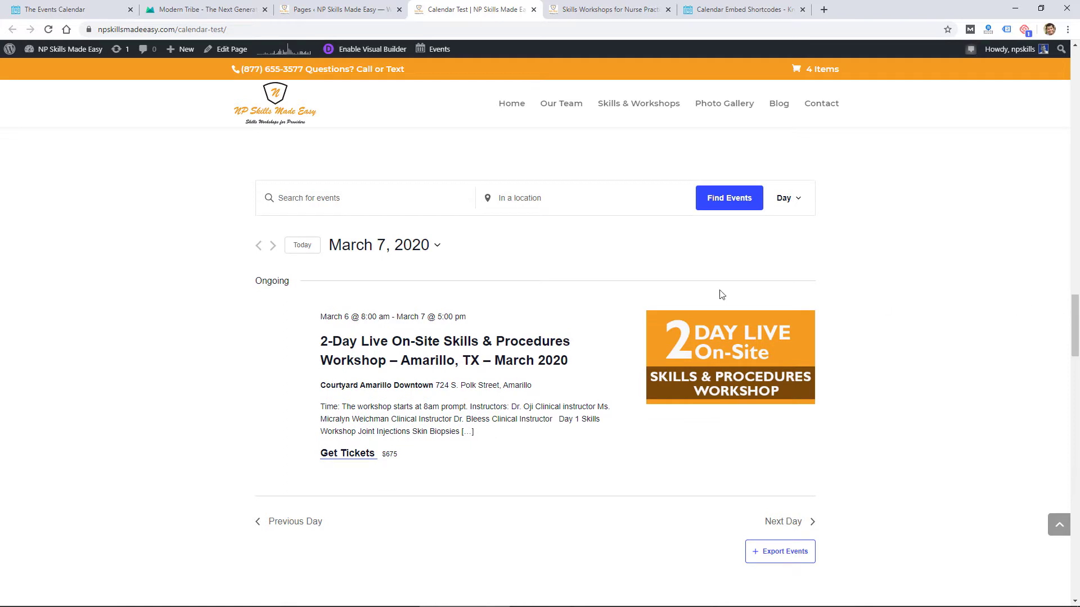
scroll(310, 321, down, 1)
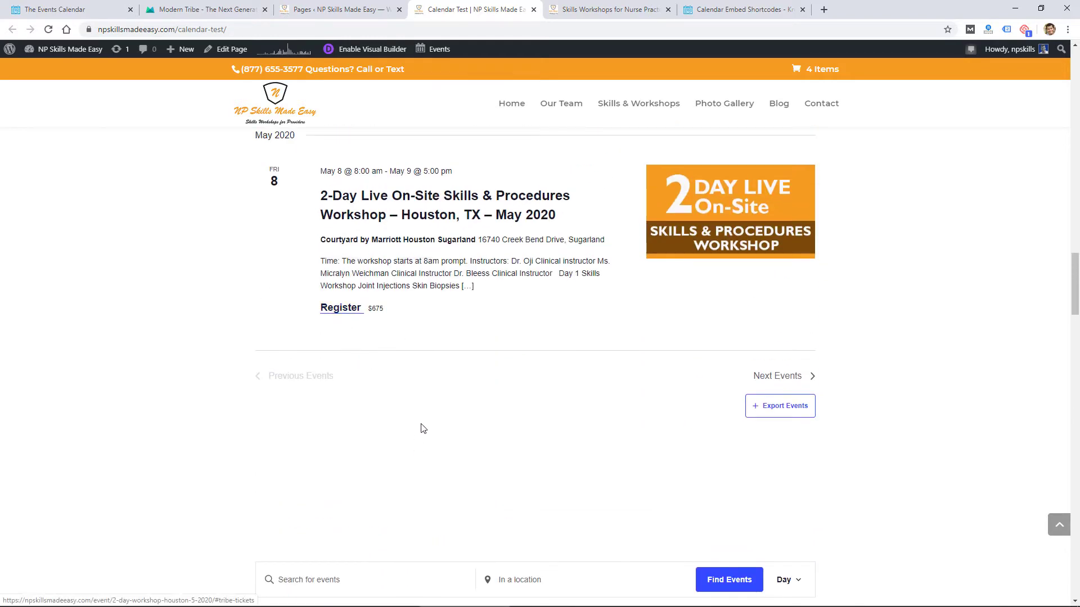
Review the list and month views on the Calendar Test page, and return to the WordPress admin's Pages list
scroll(422, 430, up, 3)
scroll(421, 428, up, 8)
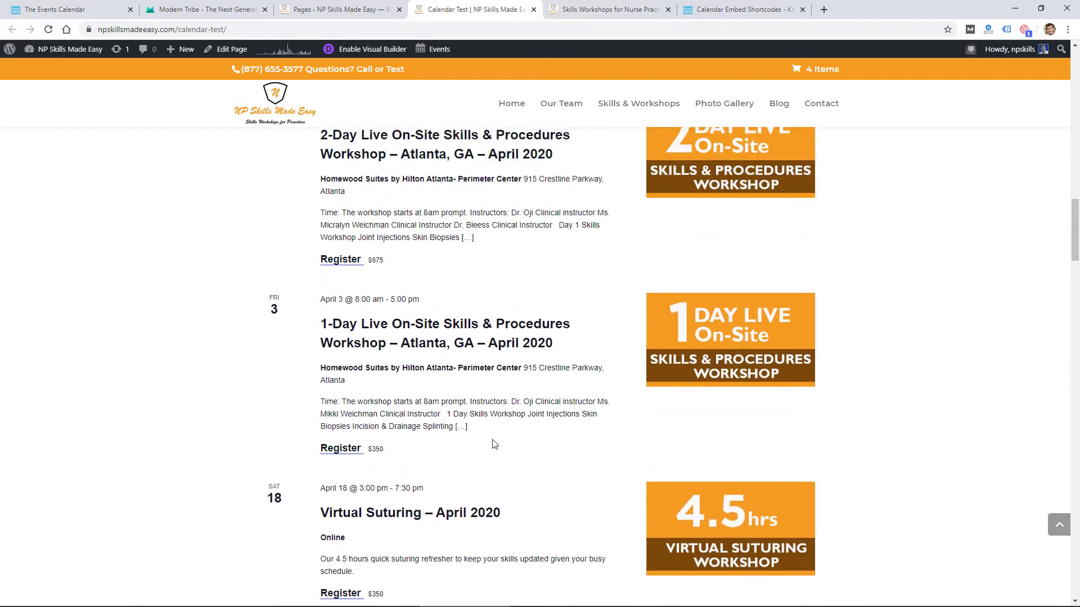
scroll(493, 444, up, 10)
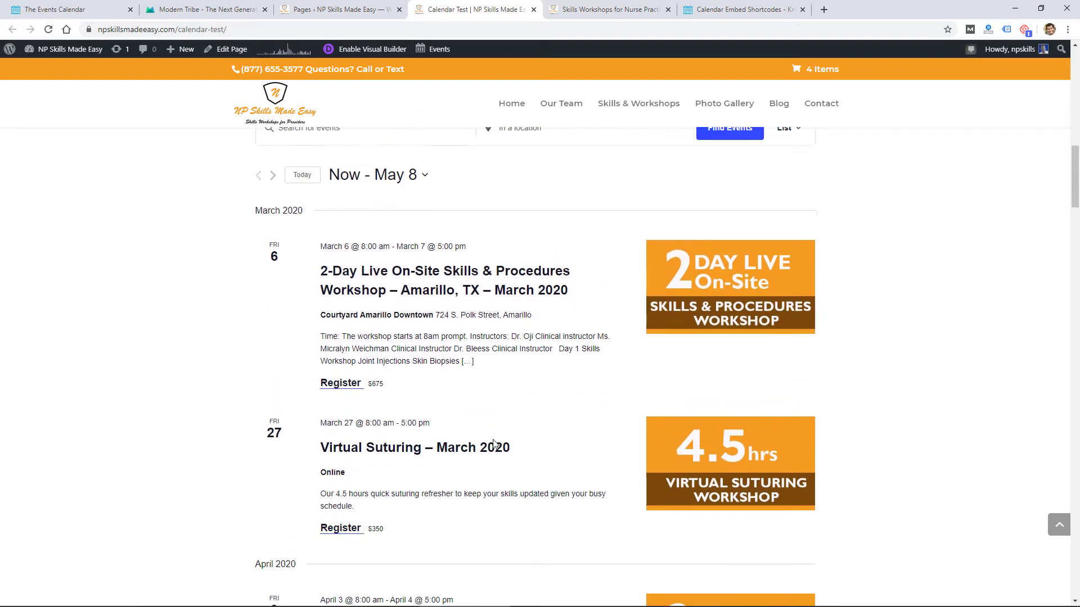
scroll(422, 422, up, 1)
scroll(675, 433, down, 6)
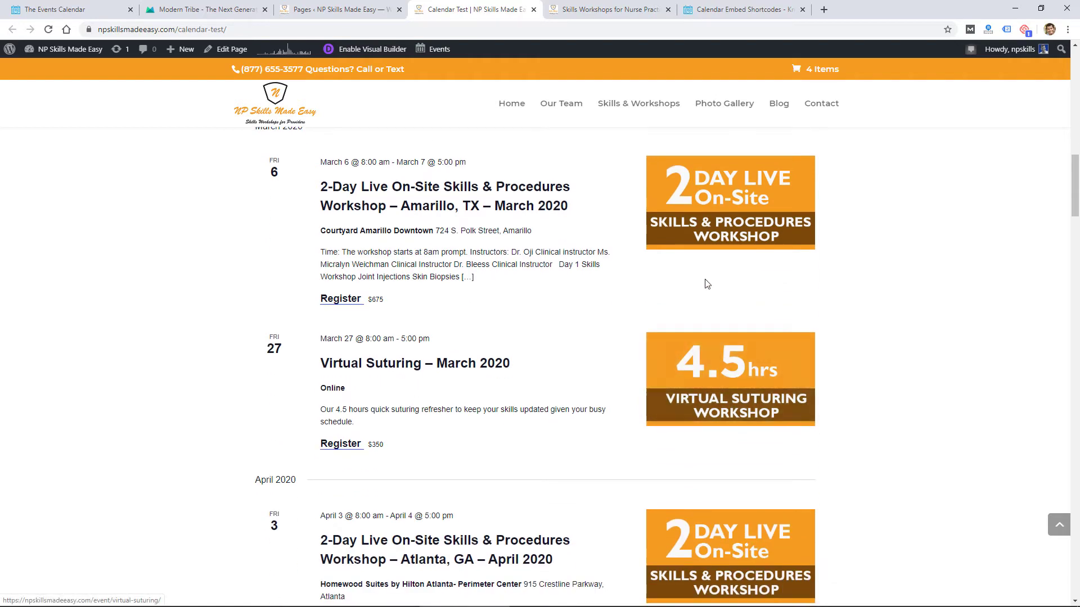
scroll(450, 398, up, 3)
scroll(458, 388, up, 14)
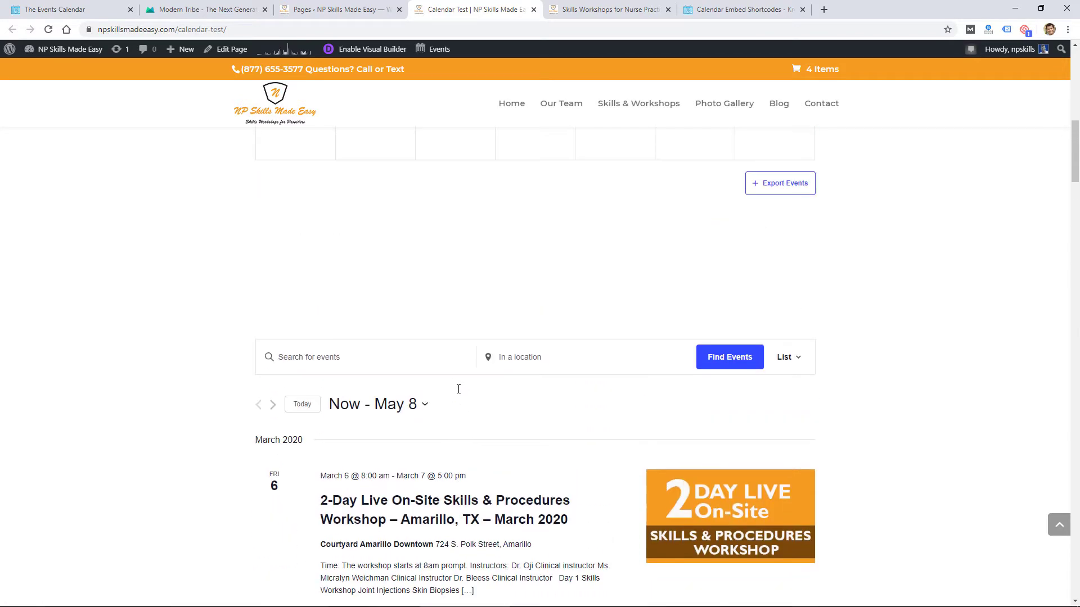
scroll(675, 414, up, 3)
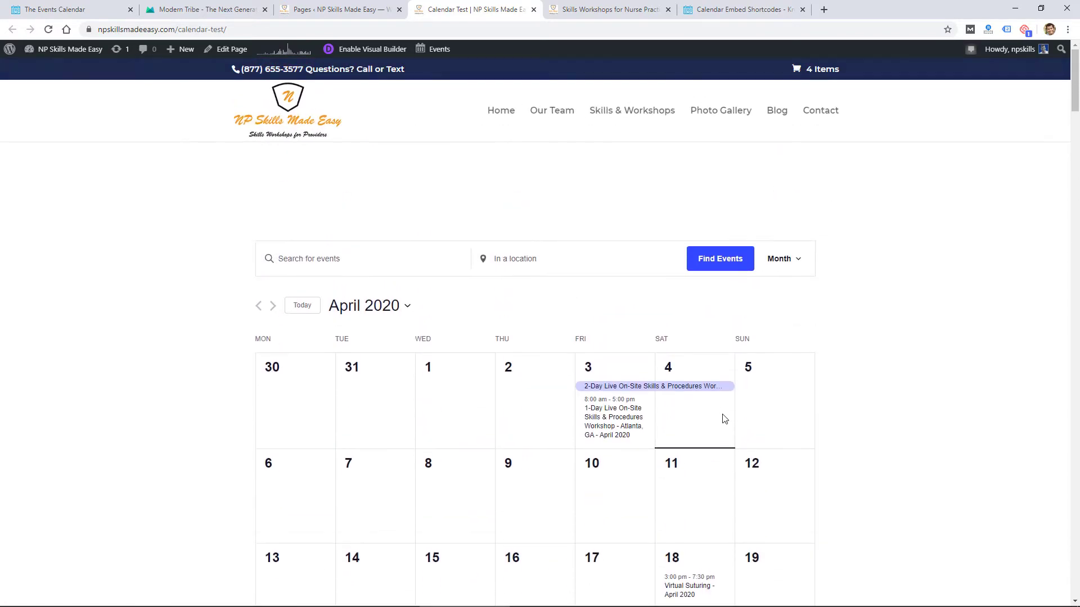
click(340, 10)
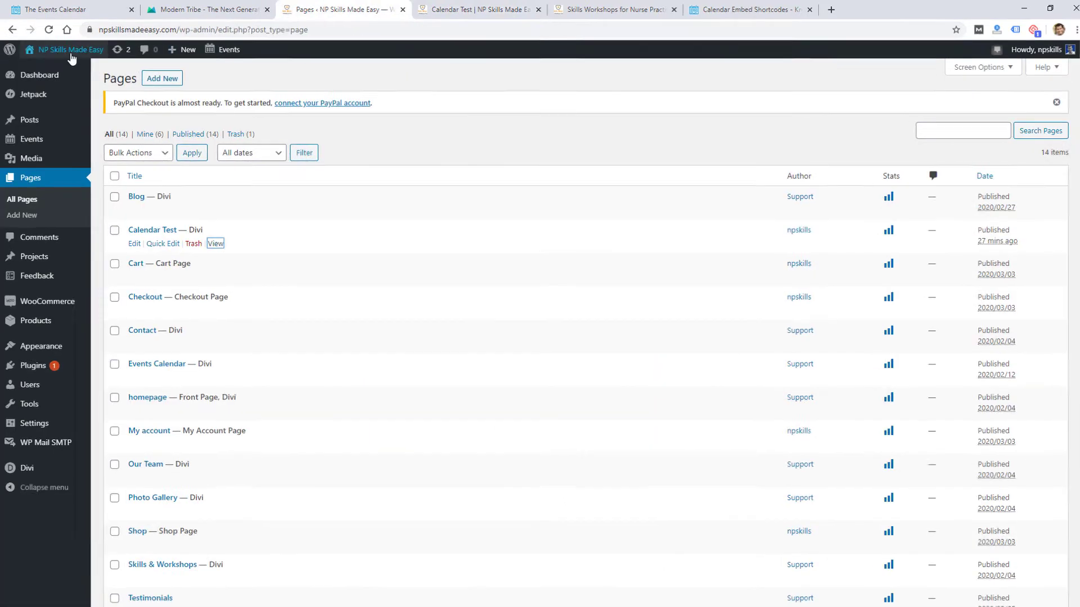
Visit the site's public homepage from the admin area, and return to the admin to reach the installed plugins list
mouse_move(69, 49)
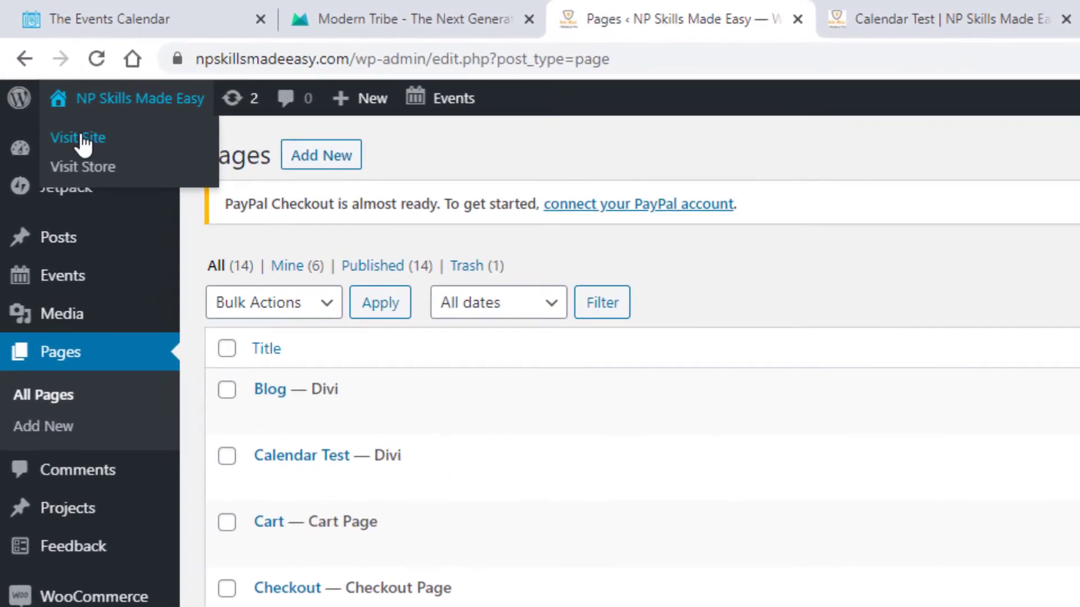
click(173, 140)
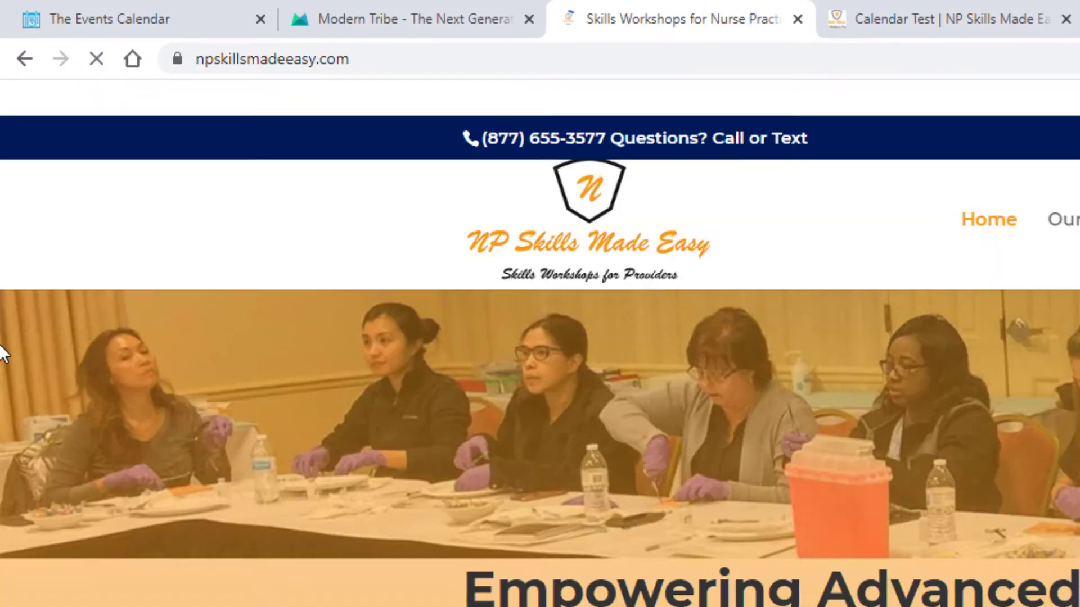
mouse_move(119, 125)
click(109, 145)
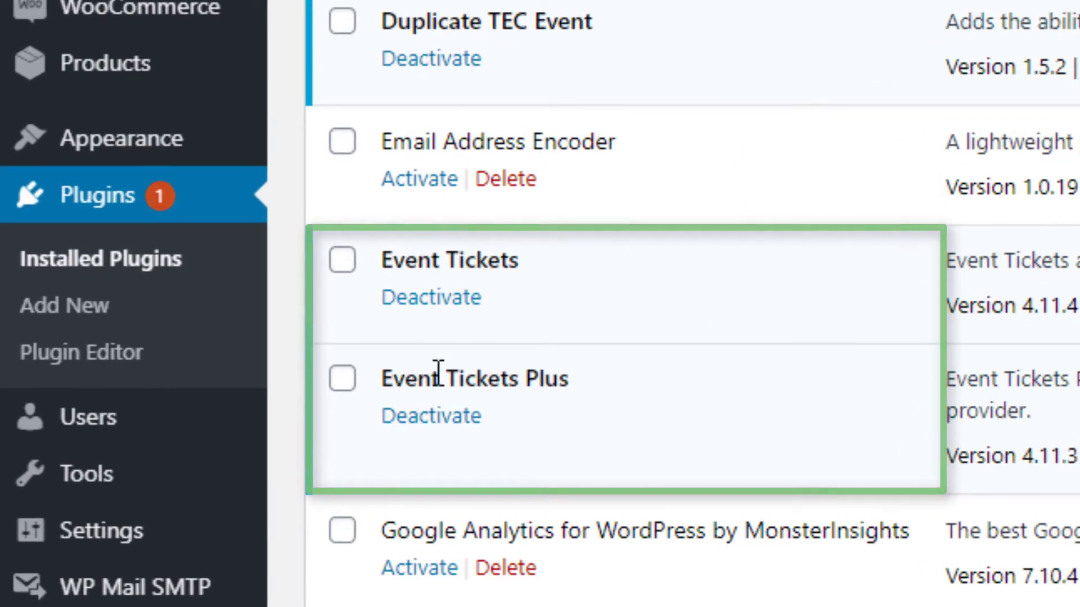
Review the installed plugins list, focusing on Event Tickets, Event Tickets Plus, The Events Calendar, its PRO add-on and the WooCommerce plugins
scroll(592, 400, down, 8)
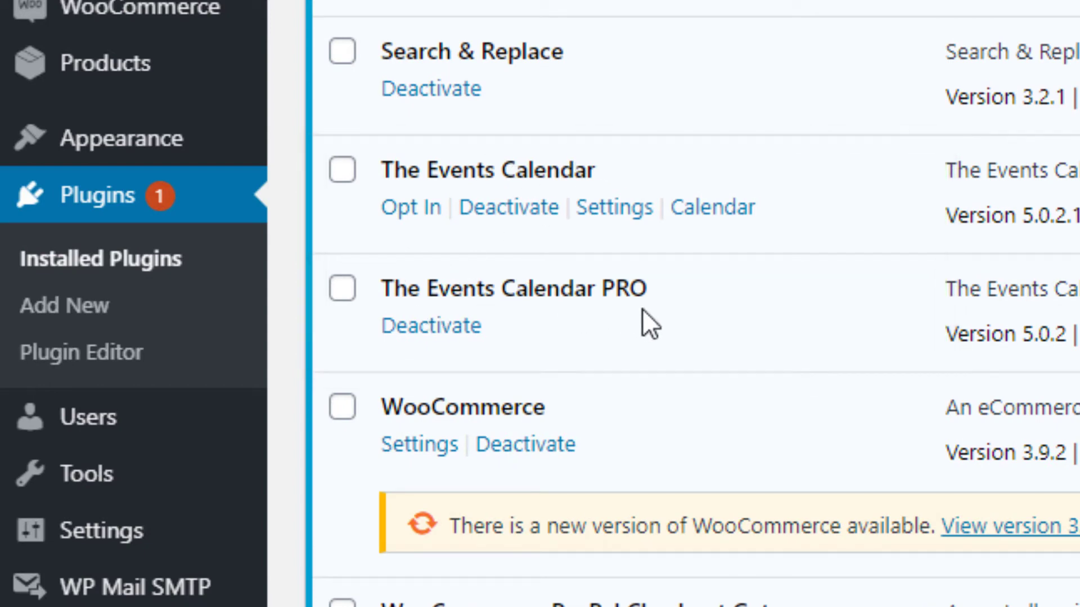
scroll(642, 308, down, 3)
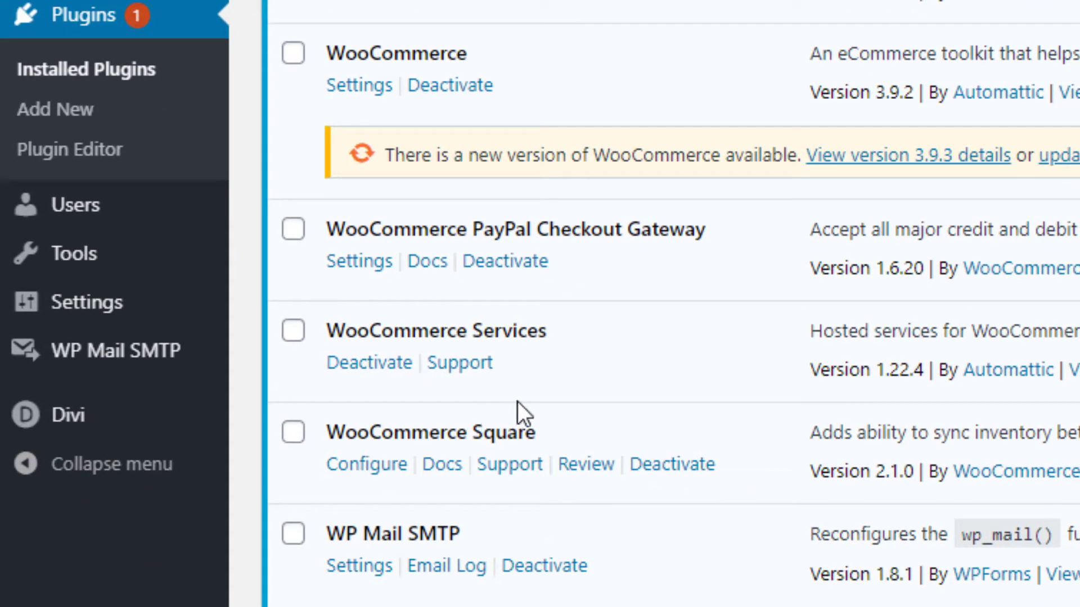
scroll(679, 428, up, 5)
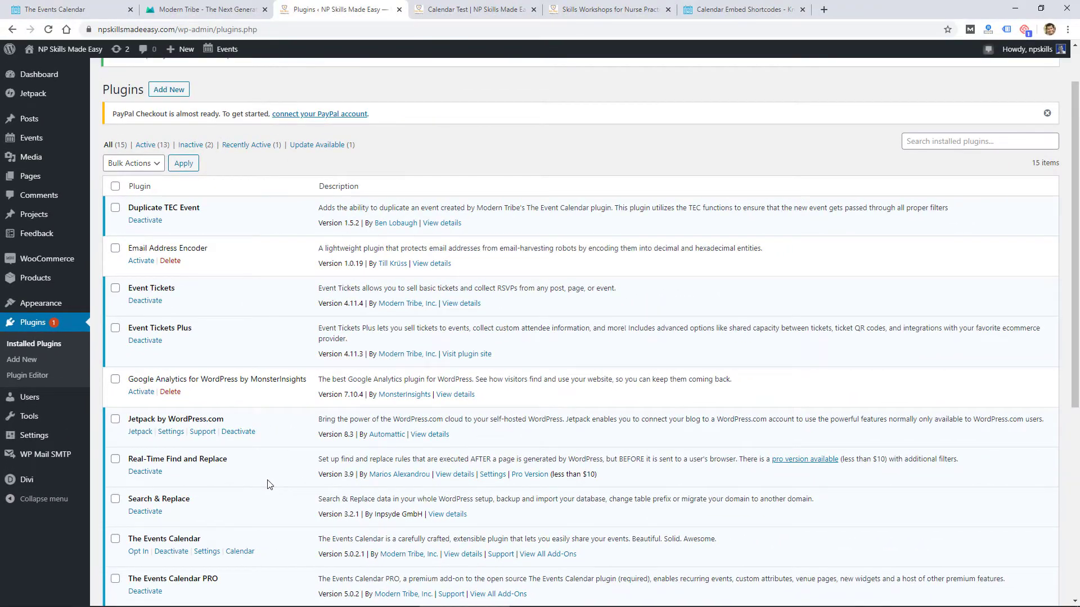
scroll(269, 485, down, 1)
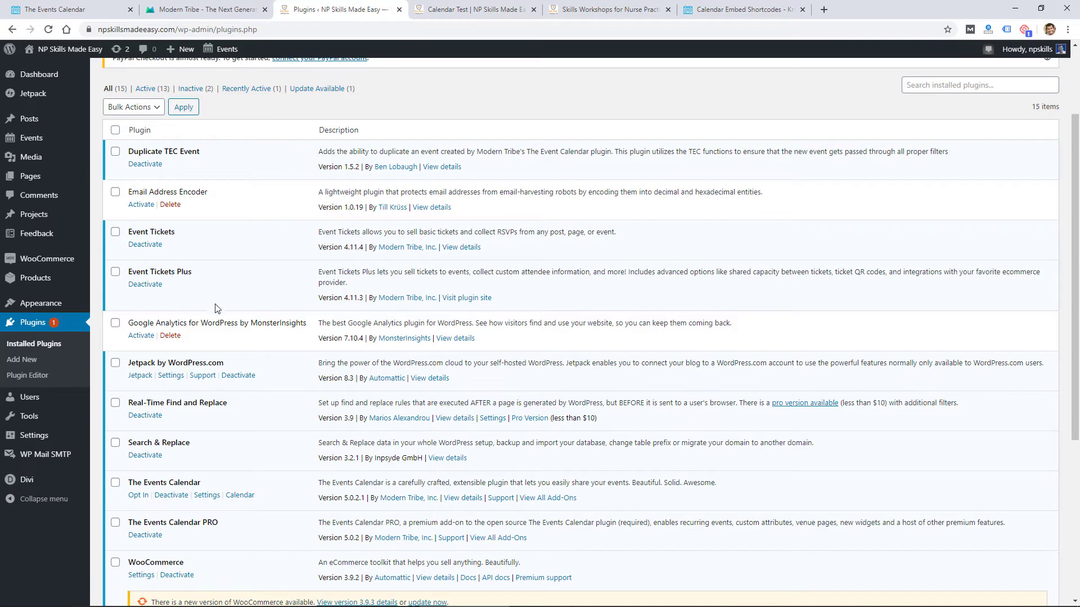
scroll(206, 342, down, 1)
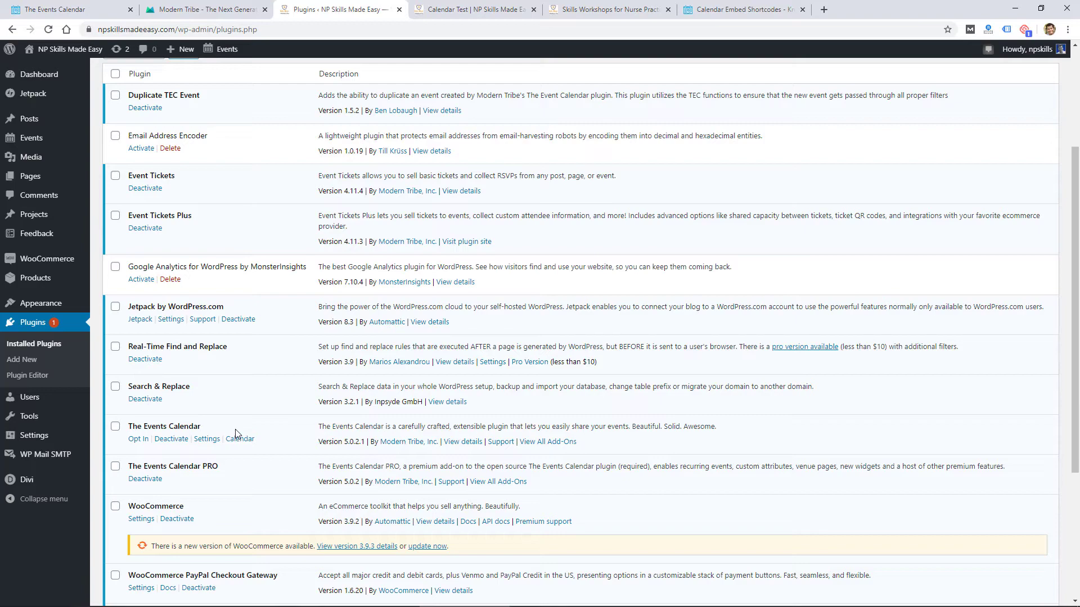
scroll(235, 433, up, 5)
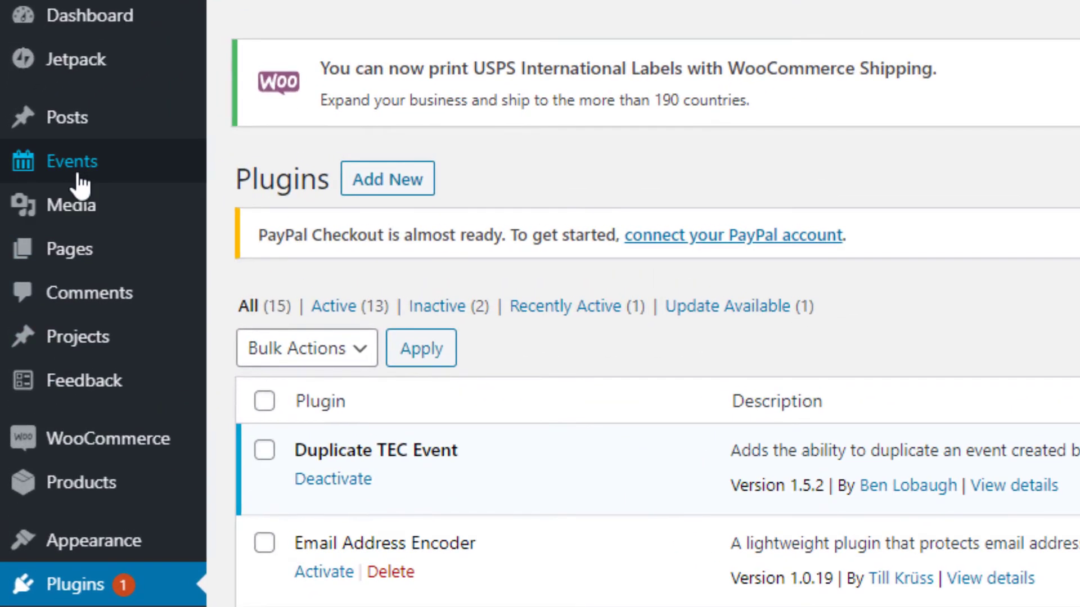
Open the 2-day Arlington, TX December 2020 workshop from the Events list for editing and review its description, category, featured image and dates
mouse_move(125, 171)
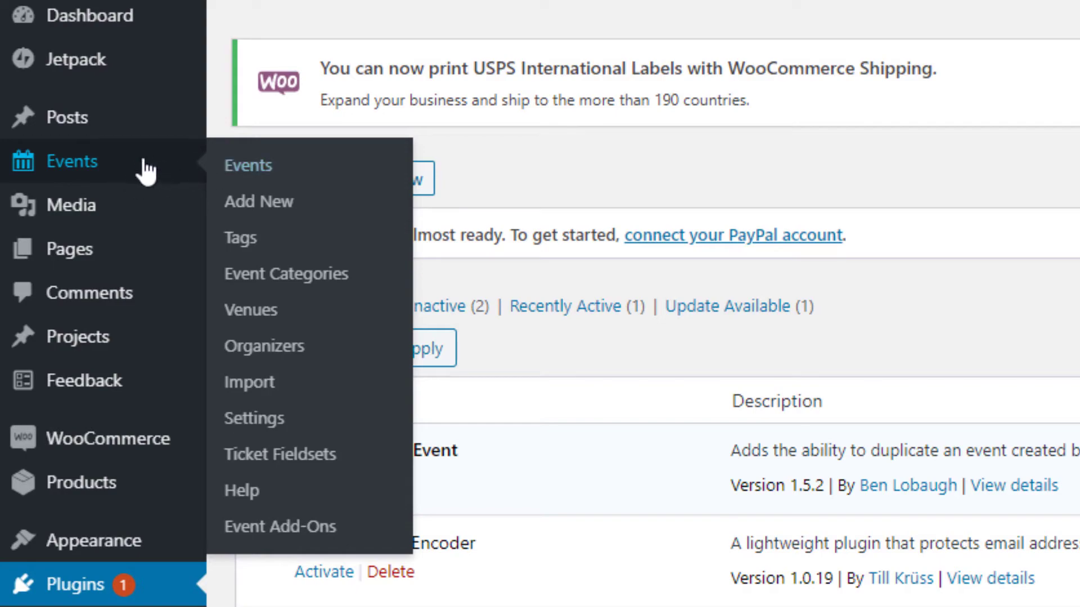
click(244, 168)
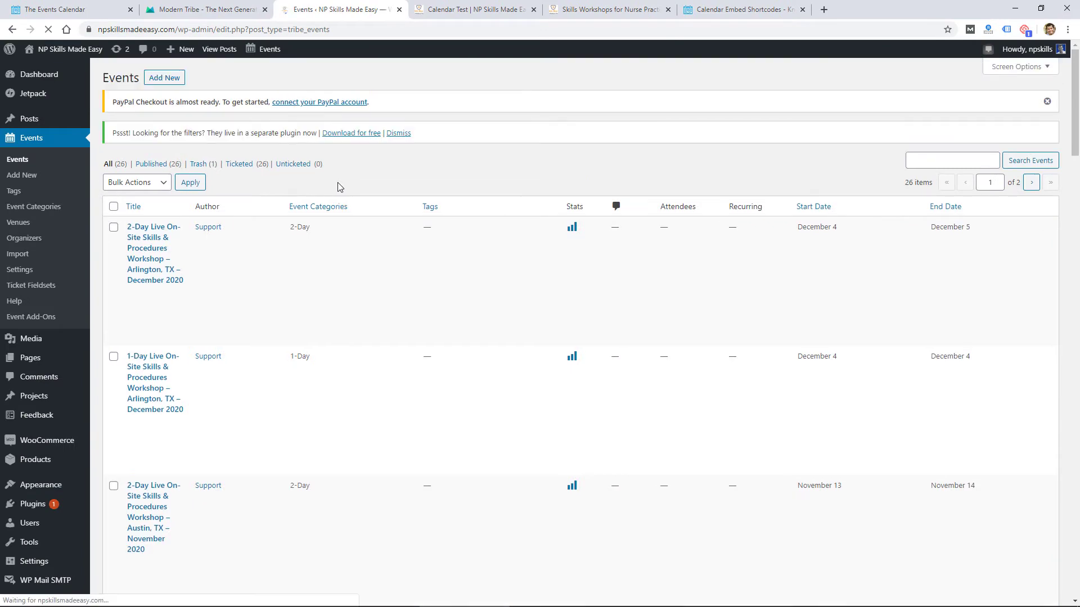
click(160, 271)
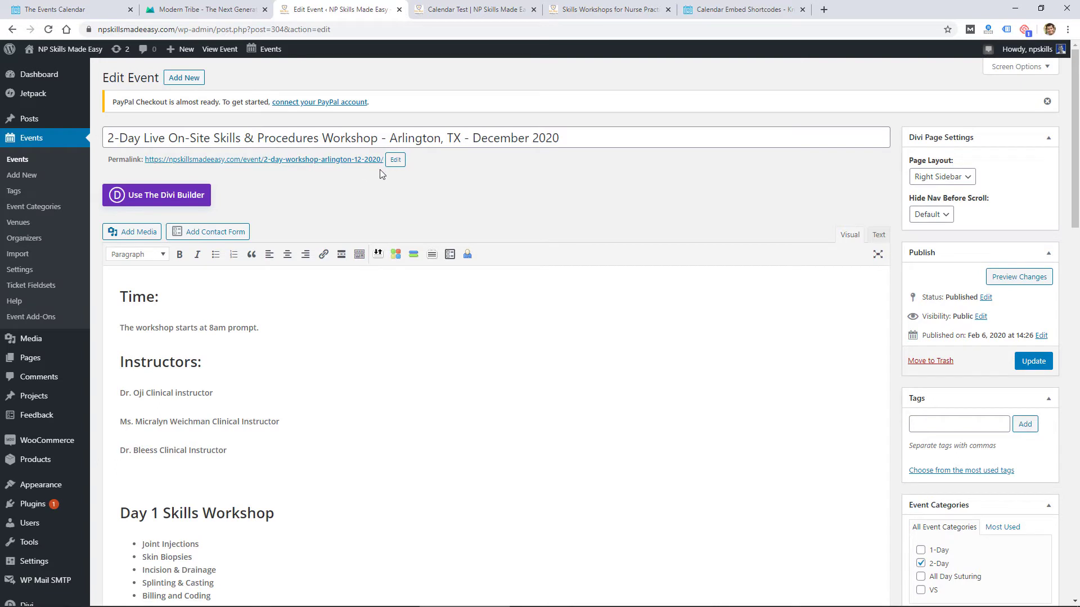
scroll(380, 180, down, 1)
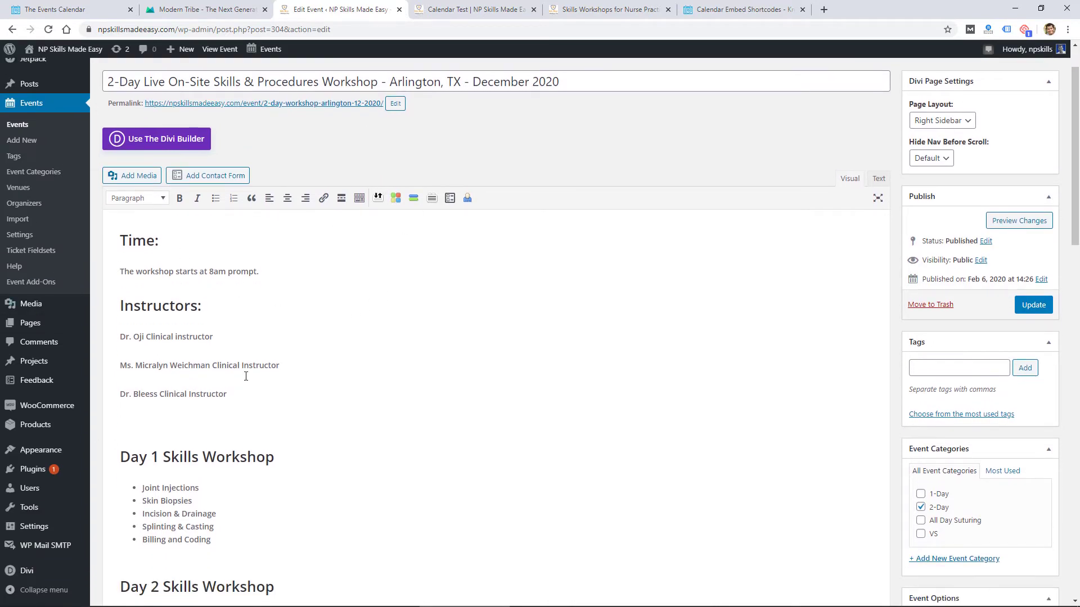
scroll(244, 374, down, 4)
scroll(292, 387, up, 1)
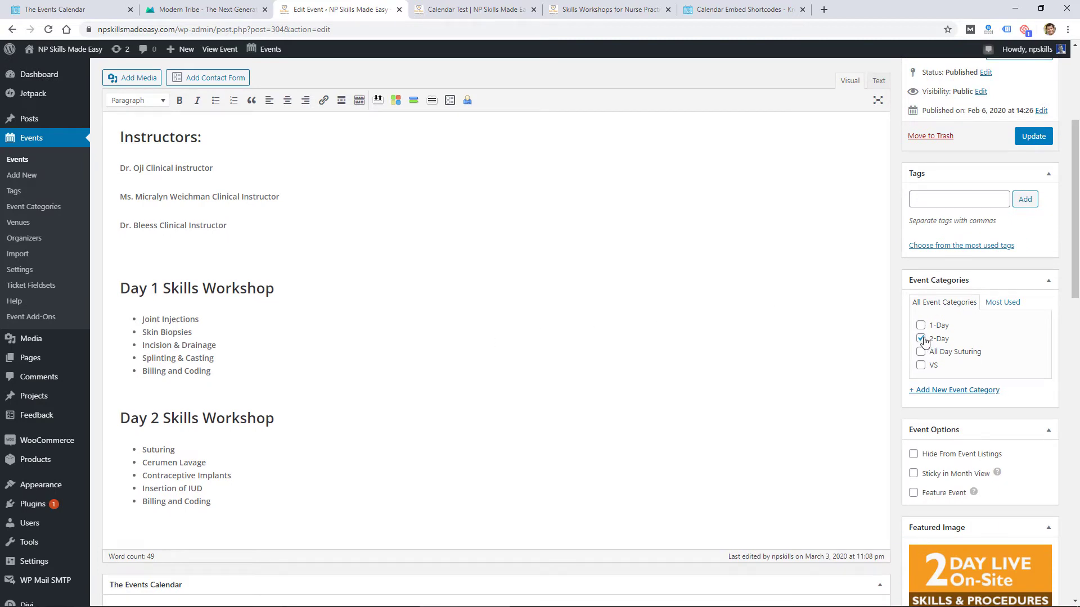
scroll(956, 337, down, 4)
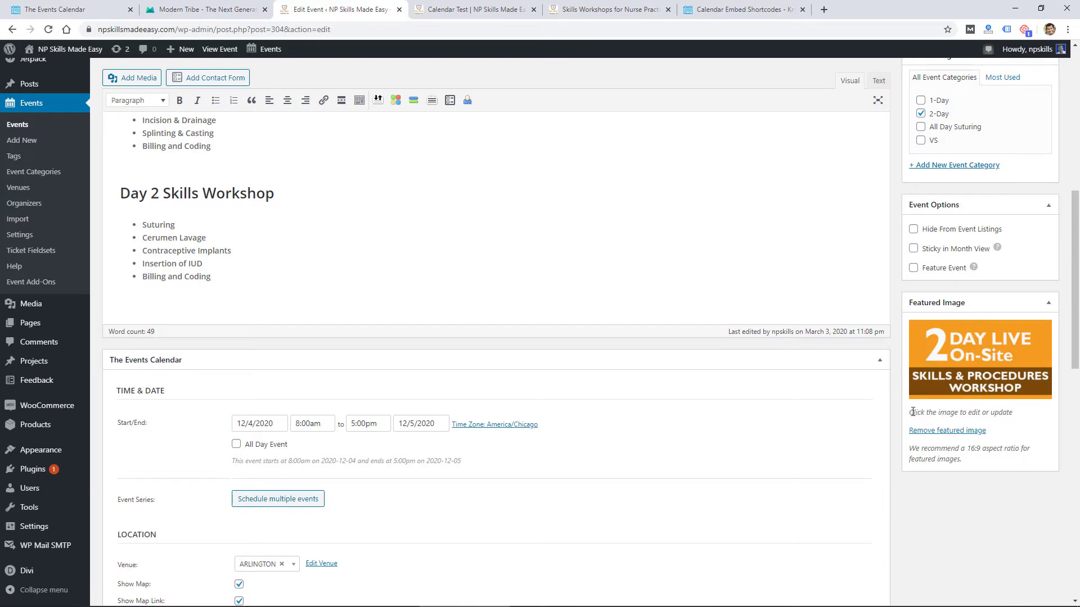
scroll(737, 410, down, 3)
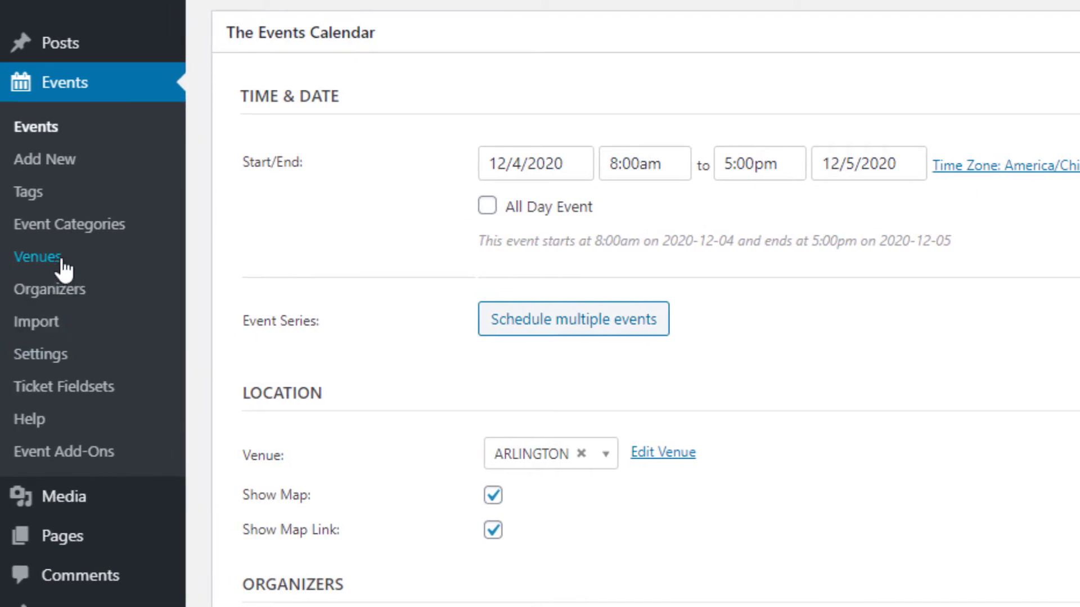
Look through the venue choices without changing the event's venue, and review the organizer, event website and ticket sections
click(599, 456)
scroll(668, 585, down, 5)
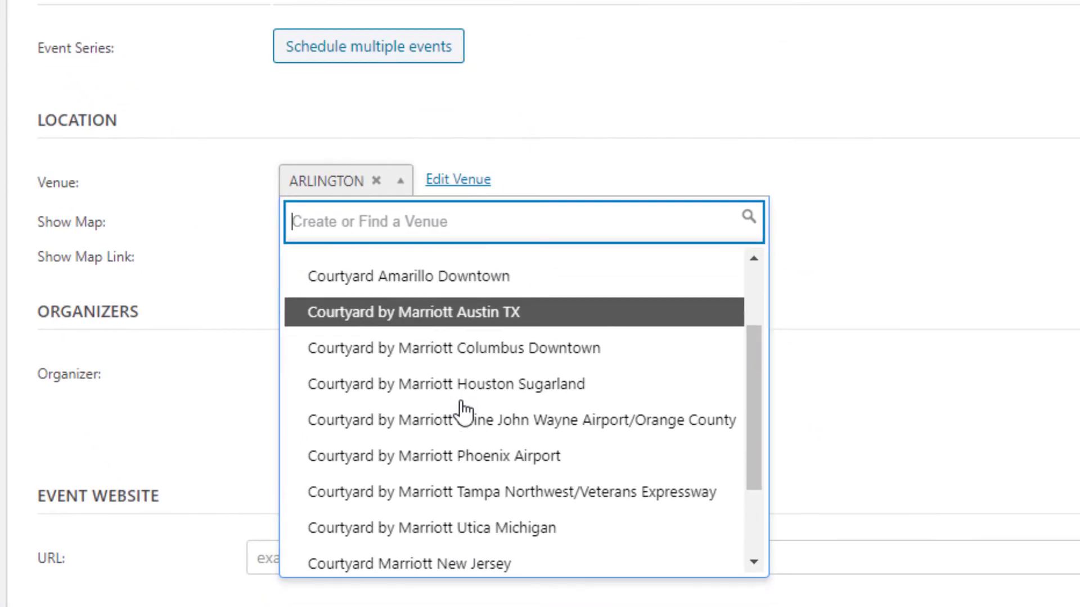
scroll(646, 585, up, 5)
click(913, 252)
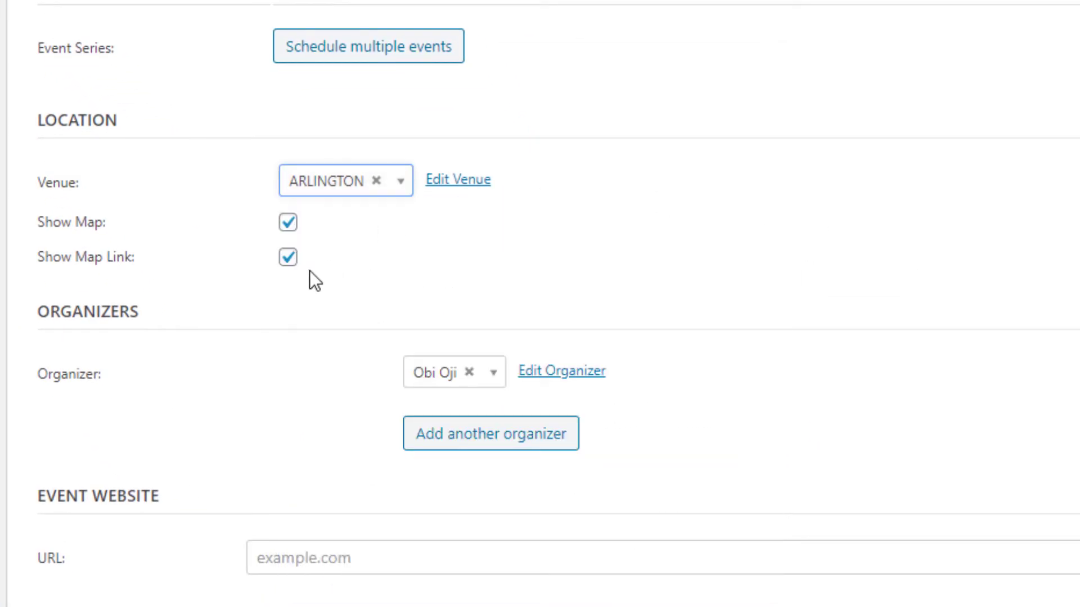
scroll(292, 236, down, 4)
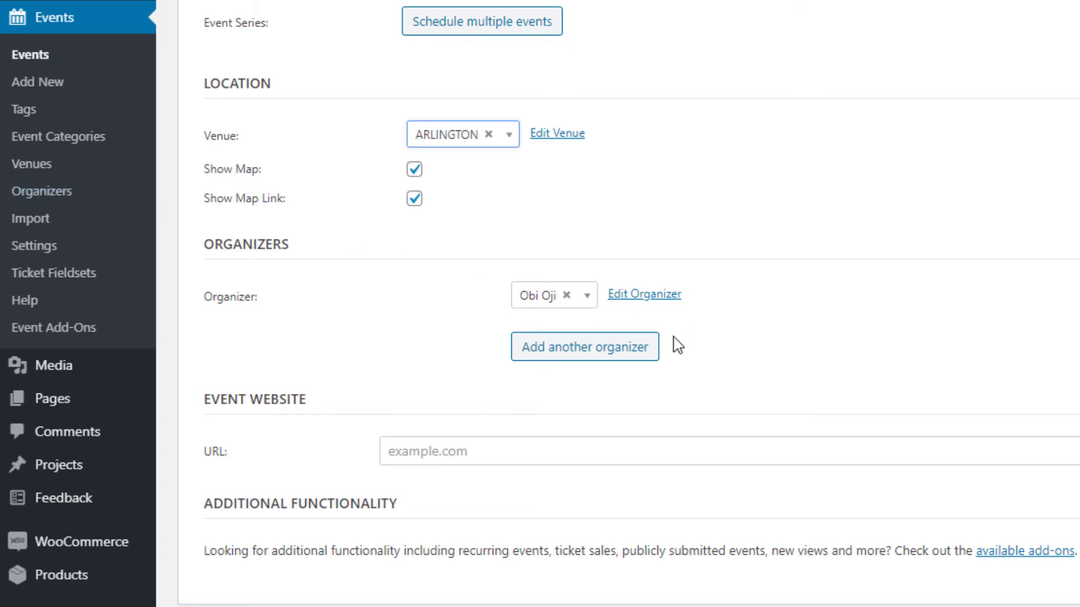
scroll(602, 366, down, 1)
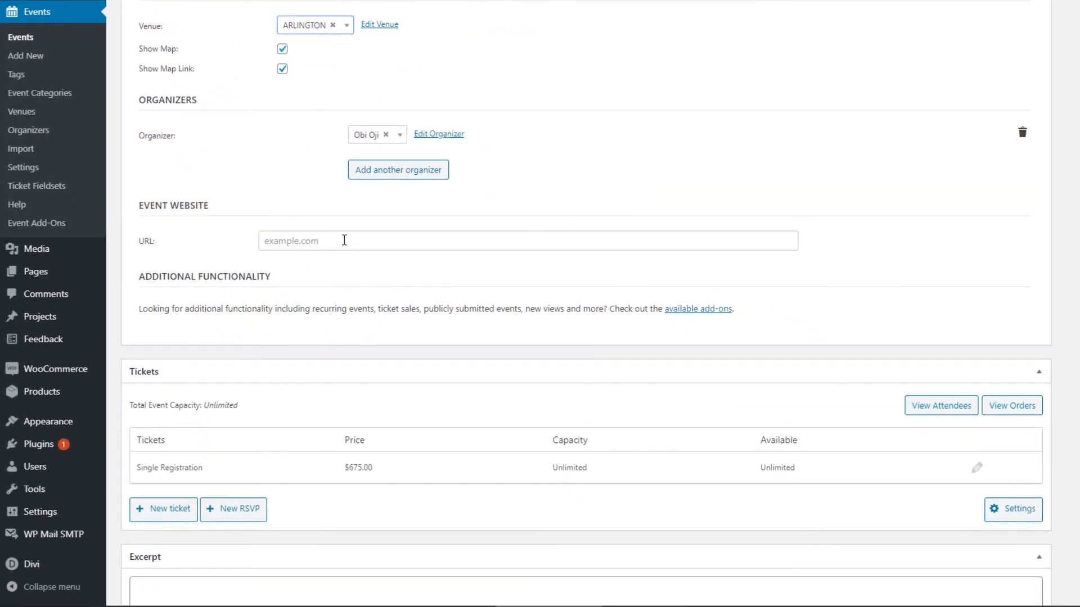
scroll(344, 240, down, 2)
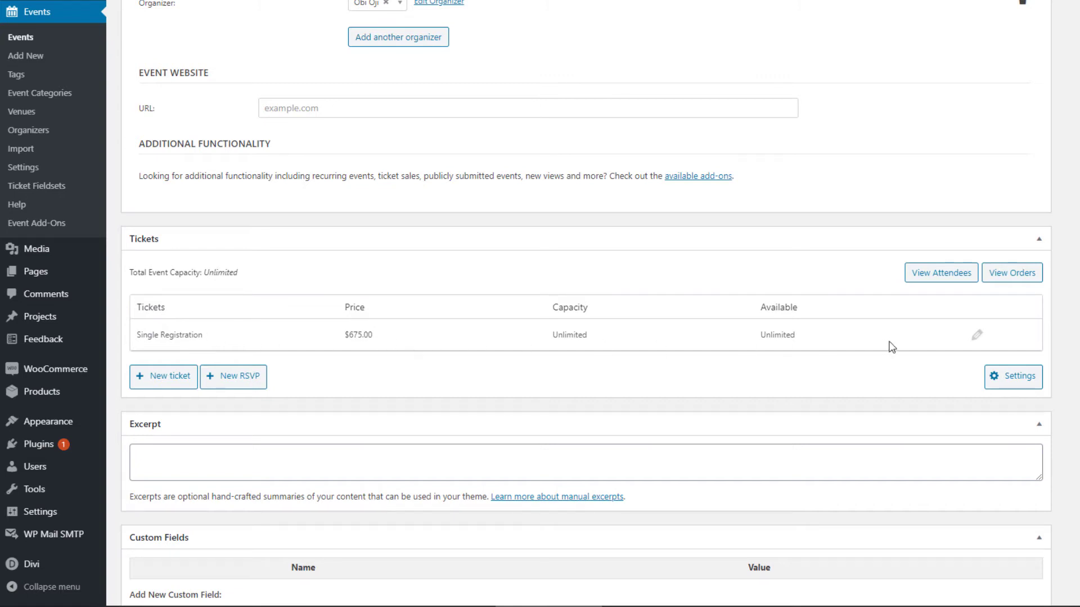
Open the Single Registration ticket for editing and examine its price, capacity and advanced settings for sale dates, SKU and ecommerce
scroll(544, 353, down, 1)
click(977, 271)
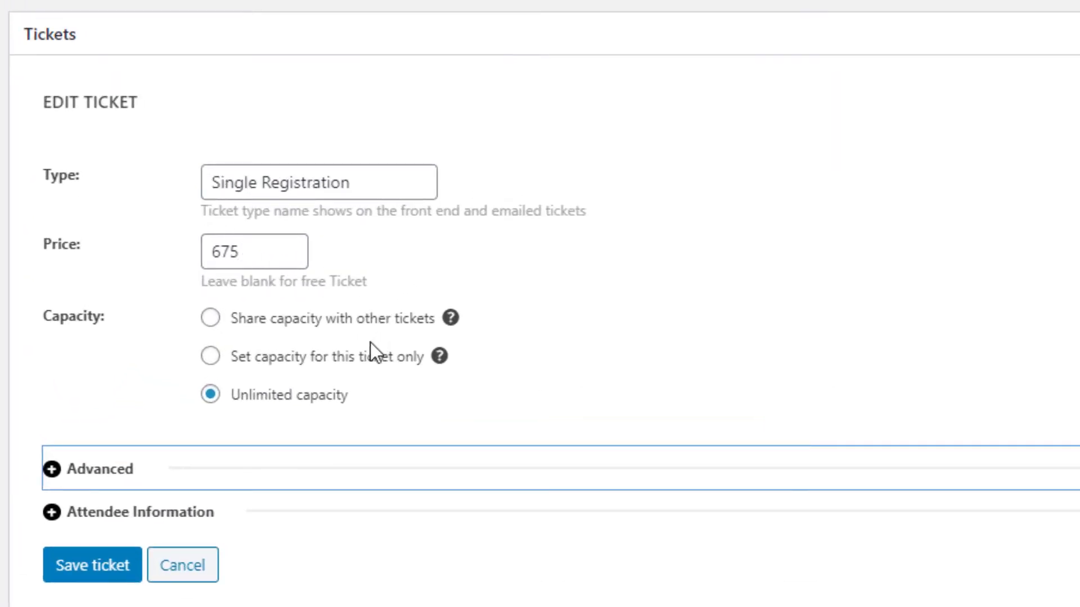
click(282, 475)
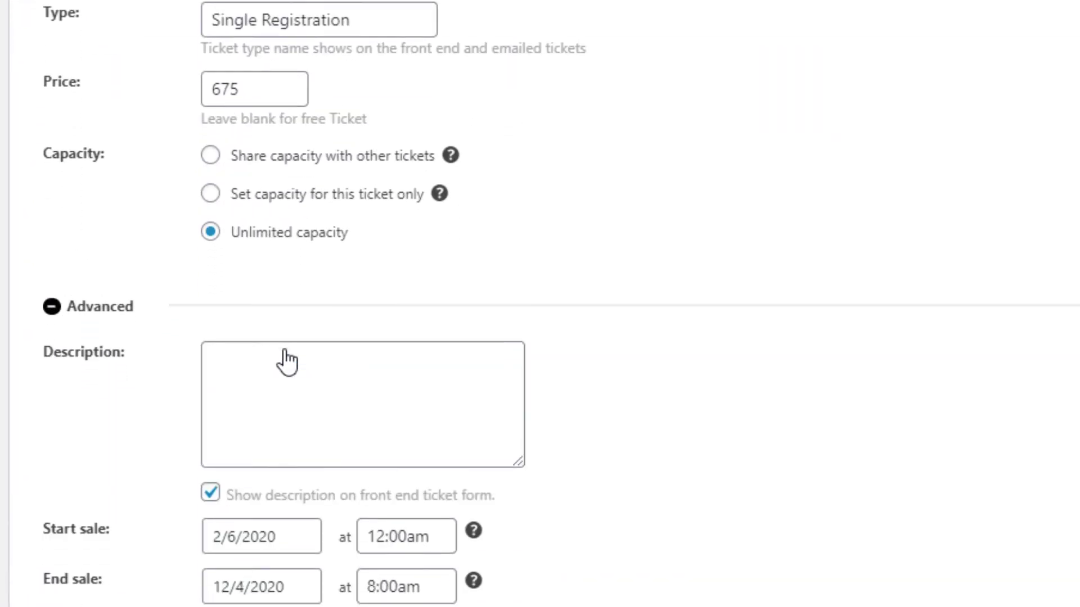
scroll(291, 345, down, 2)
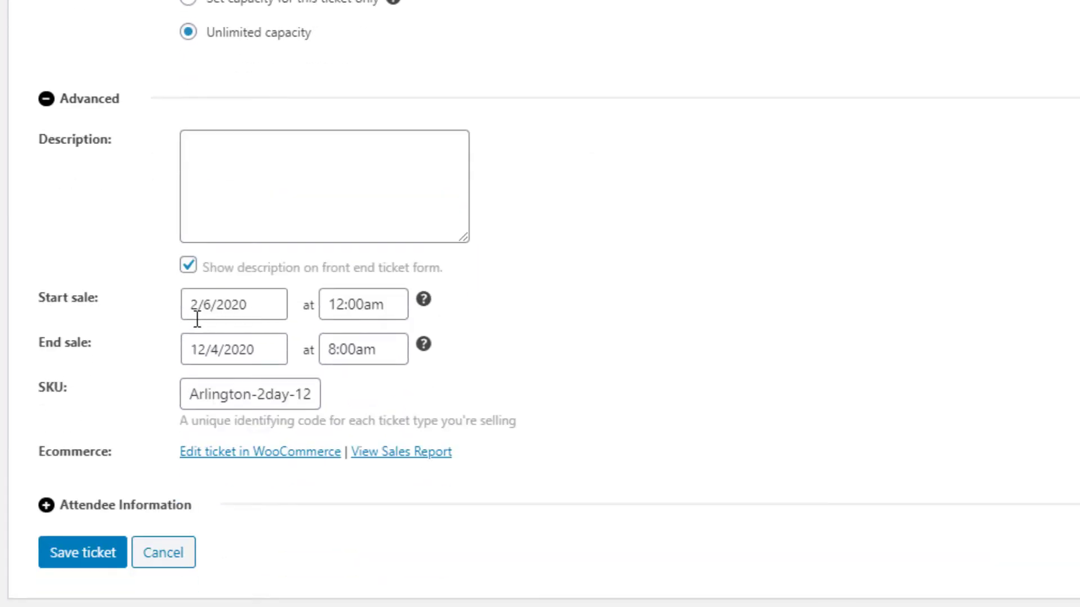
scroll(242, 339, down, 2)
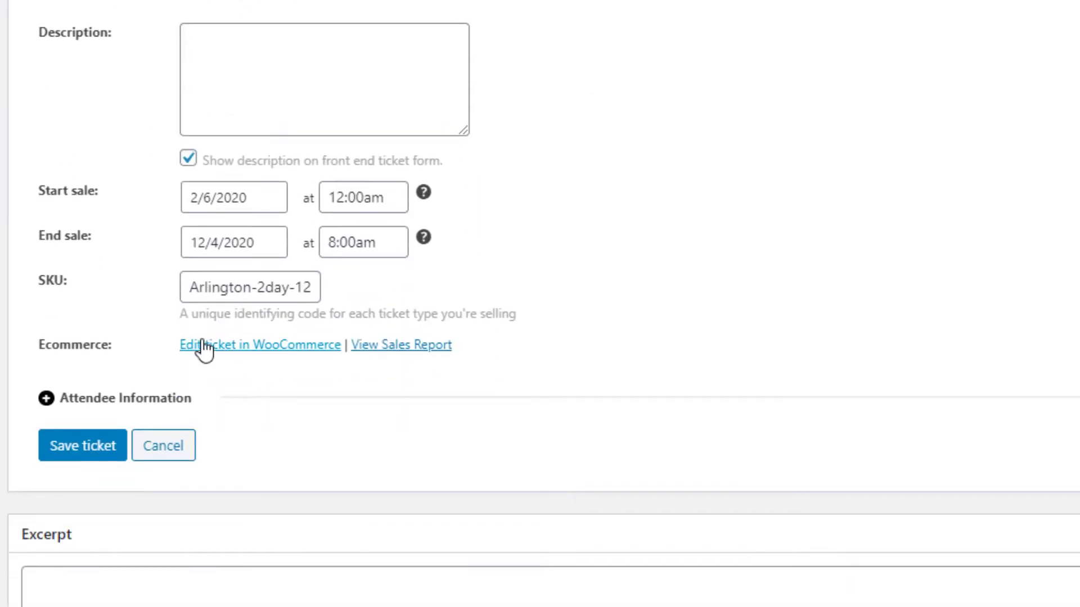
scroll(246, 294, down, 2)
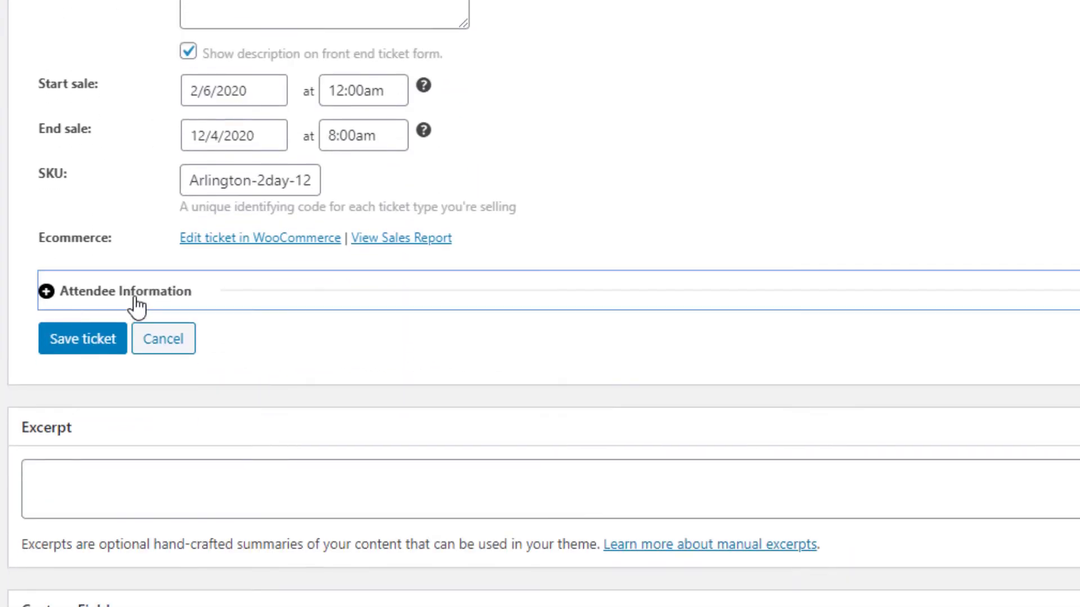
Try adding a text field to the ticket's attendee information, and discard the ticket edits
click(136, 298)
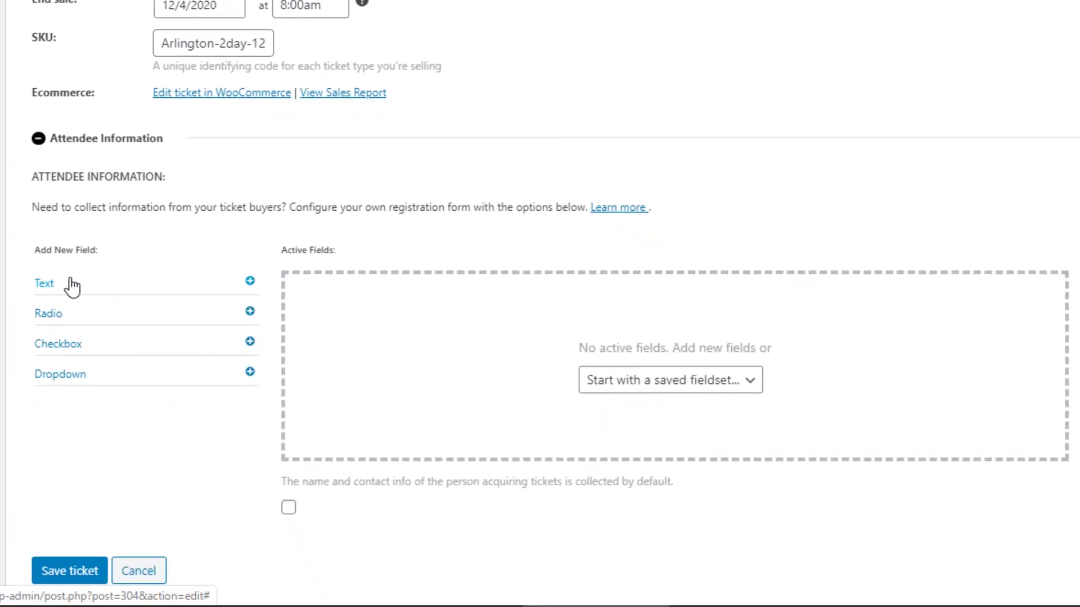
click(79, 328)
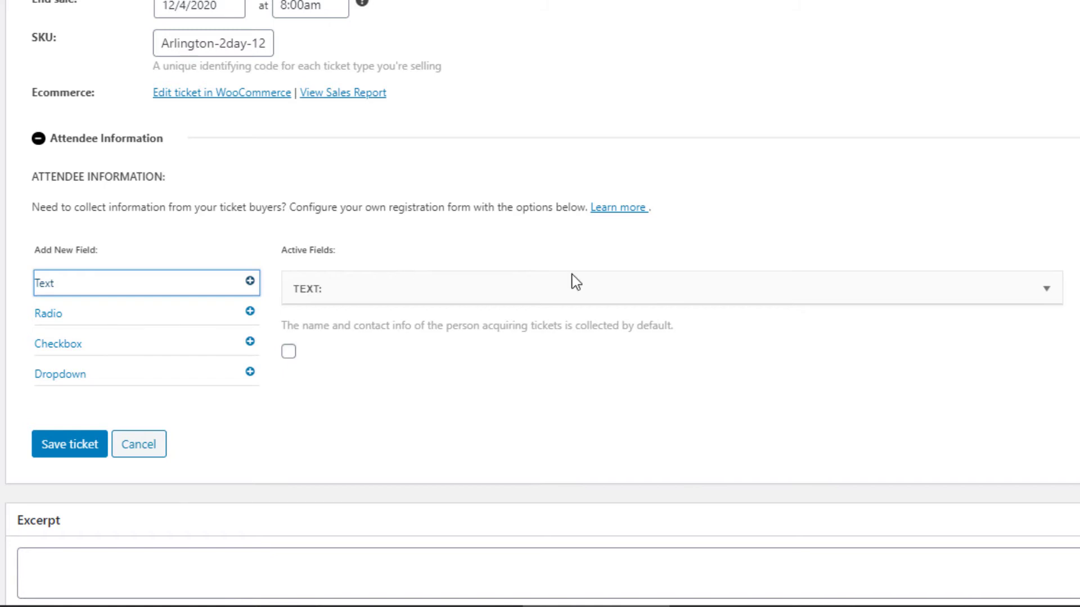
click(149, 449)
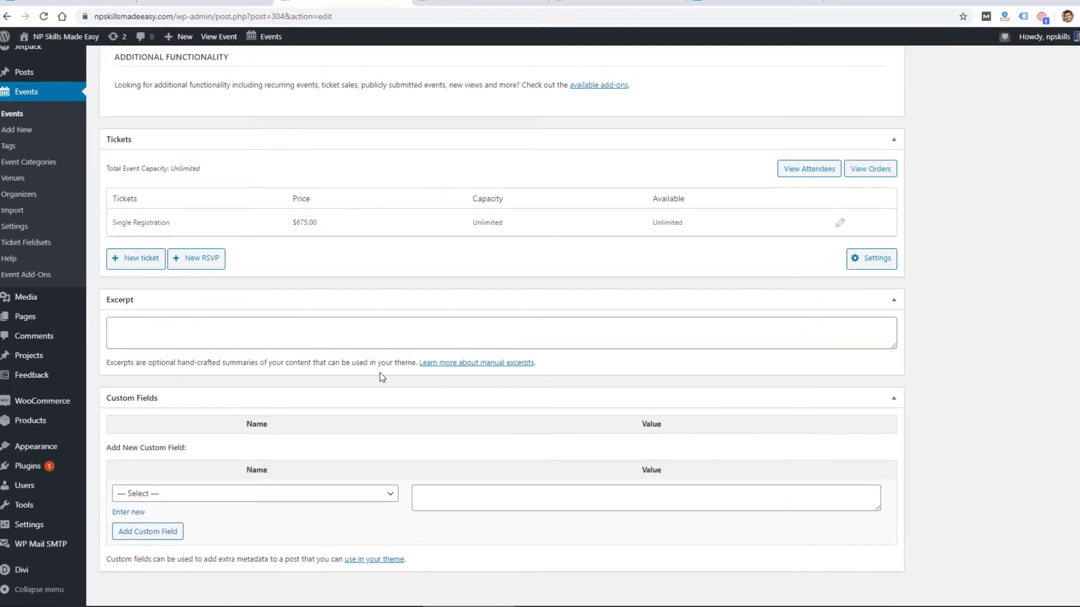
Open the Arlington workshop's permalink in a new browser tab and review the public event page
scroll(498, 348, up, 4)
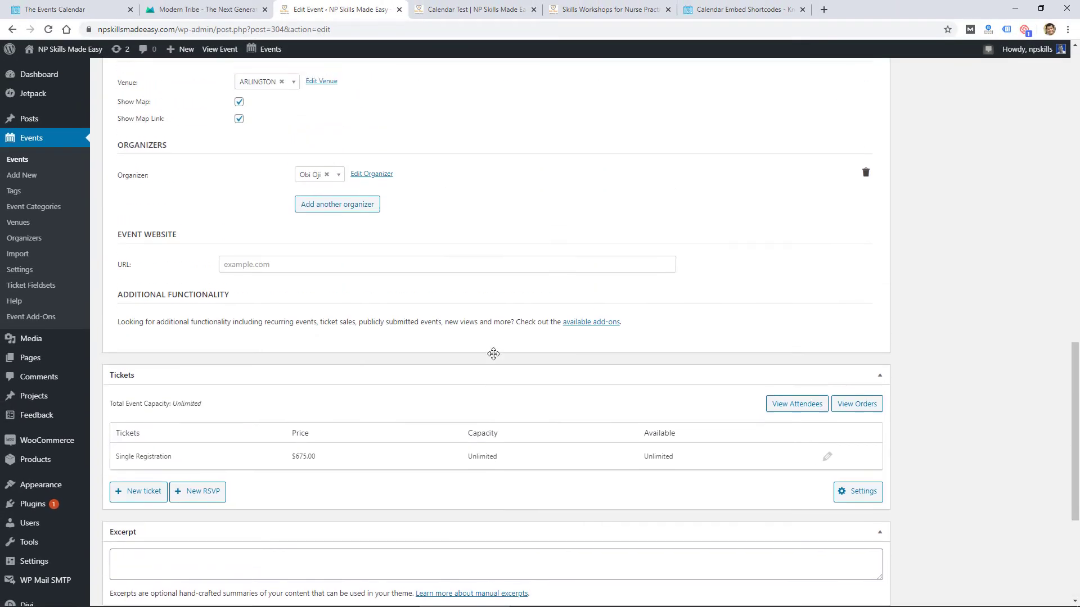
scroll(493, 353, up, 17)
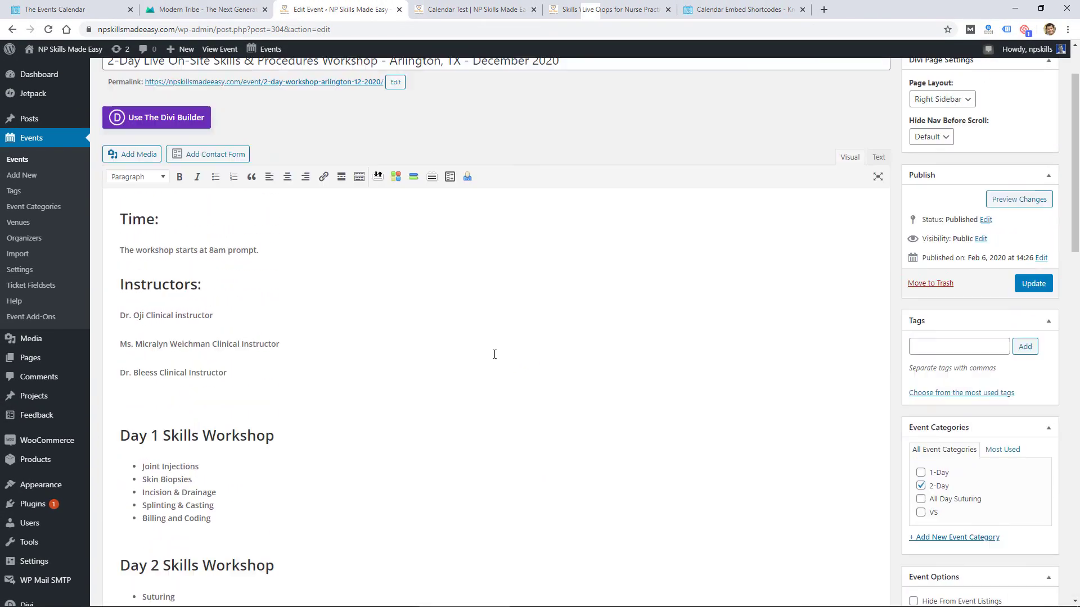
right_click(349, 161)
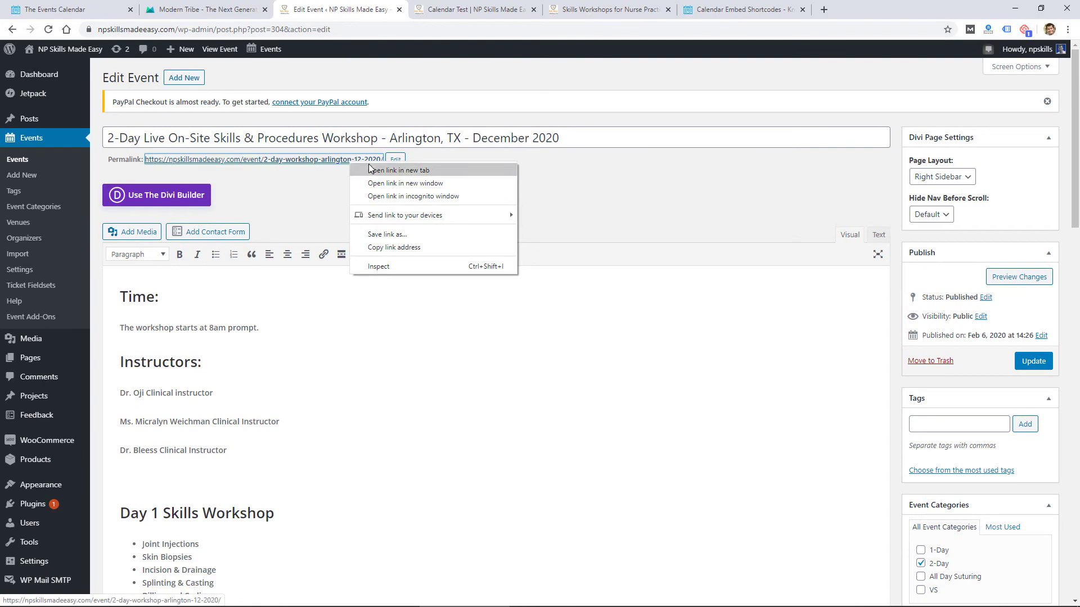
click(388, 169)
click(592, 8)
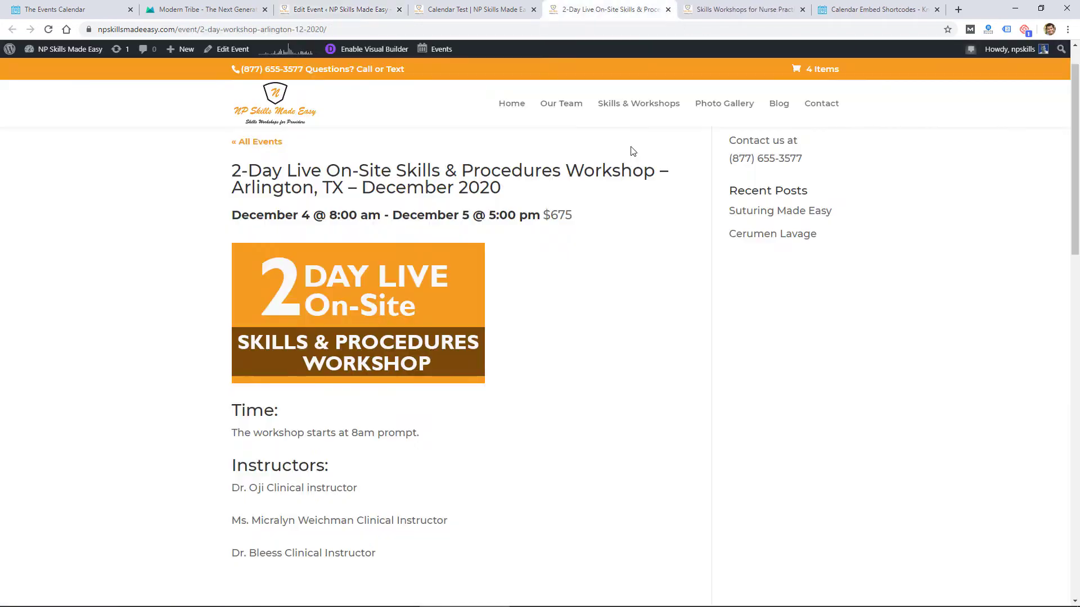
scroll(511, 239, down, 10)
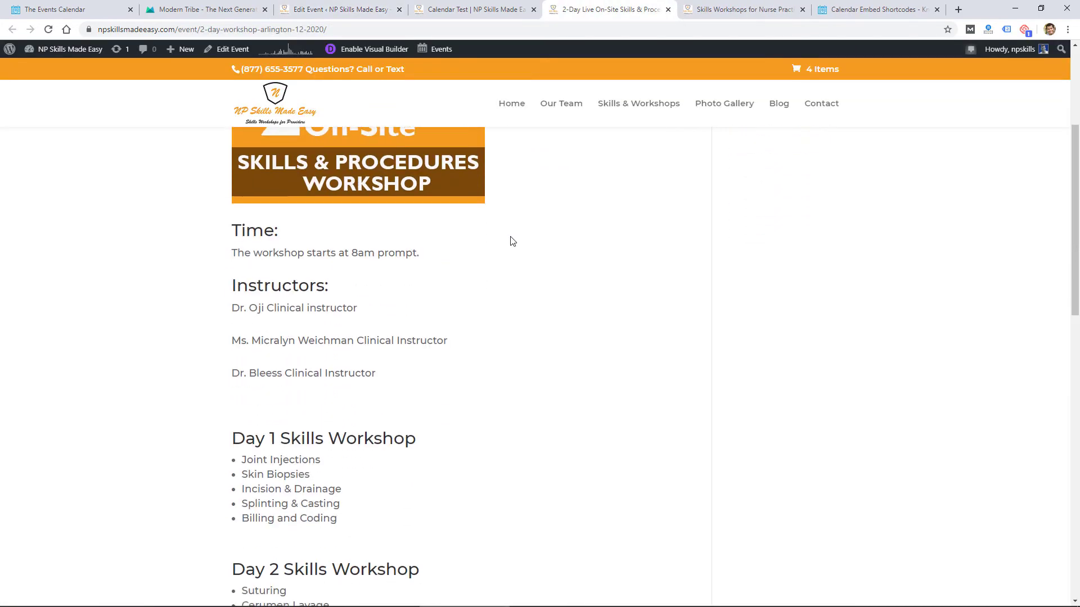
scroll(511, 240, down, 4)
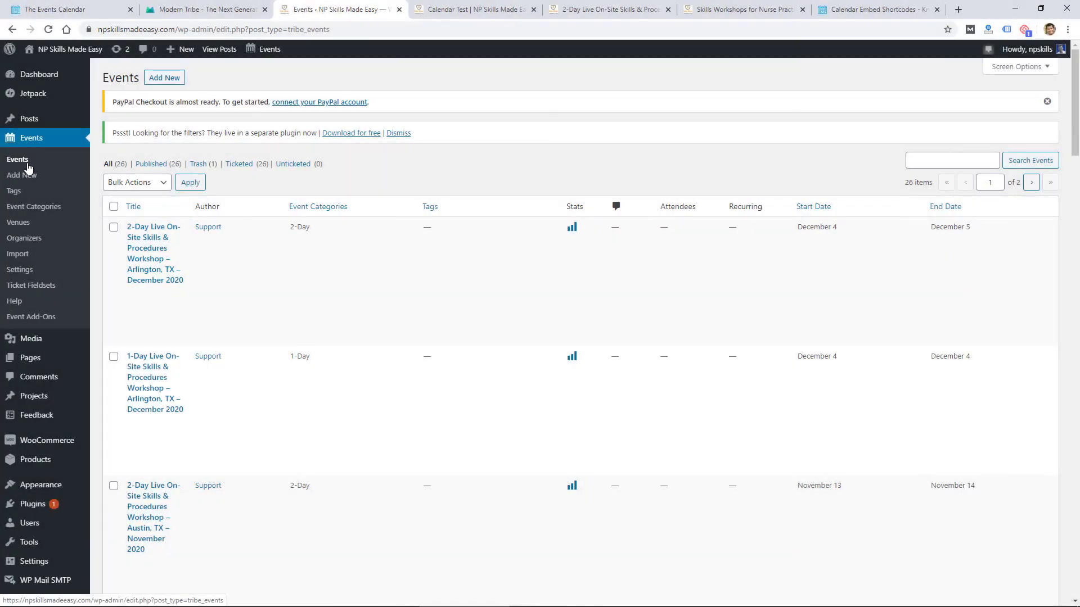
Open the attendee report of the 2-Day Arlington workshop for December 2020 from the events list
mouse_move(264, 256)
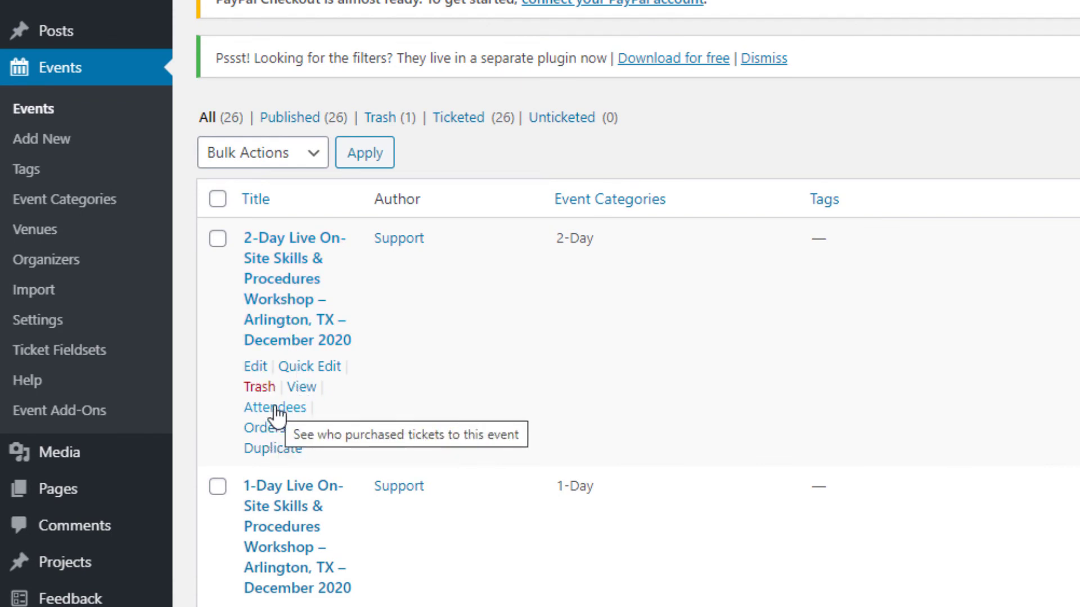
click(287, 412)
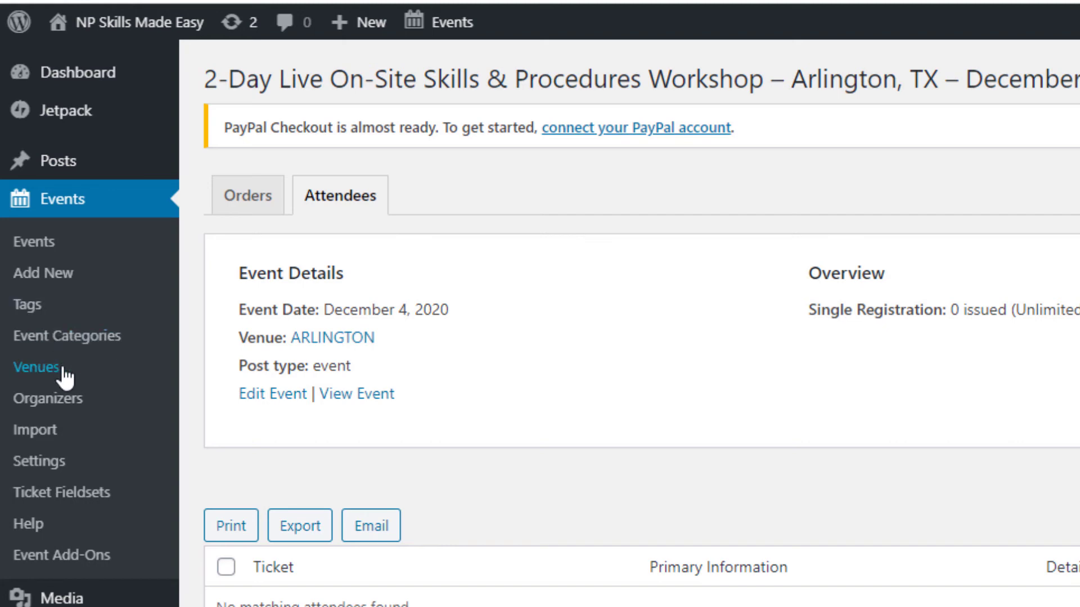
Open the events settings and examine the general options, from events per page and URL slugs to map and time zone settings
click(44, 465)
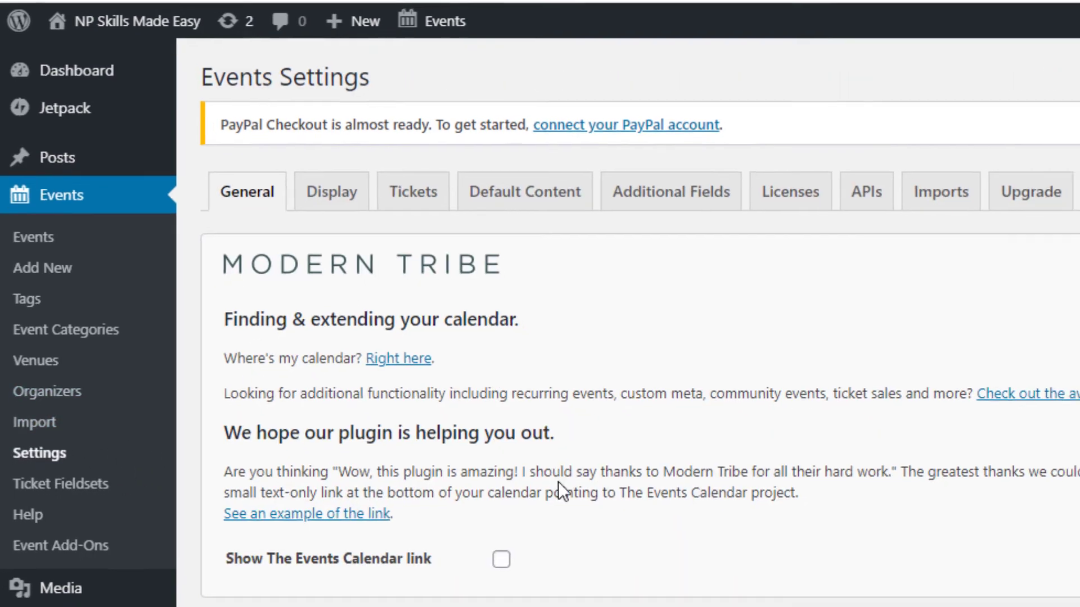
scroll(557, 481, down, 10)
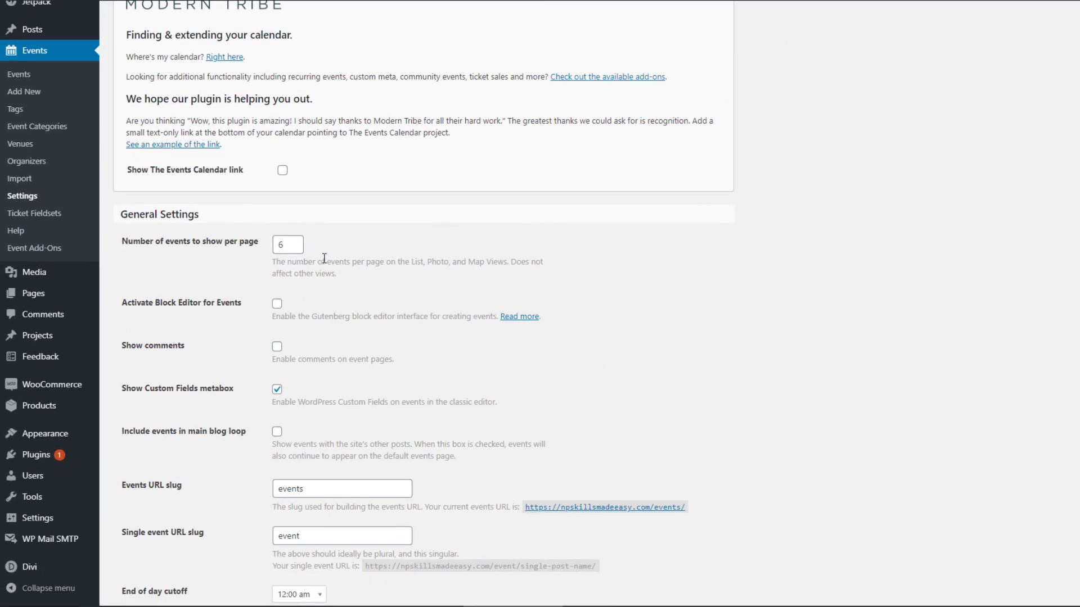
scroll(324, 259, down, 5)
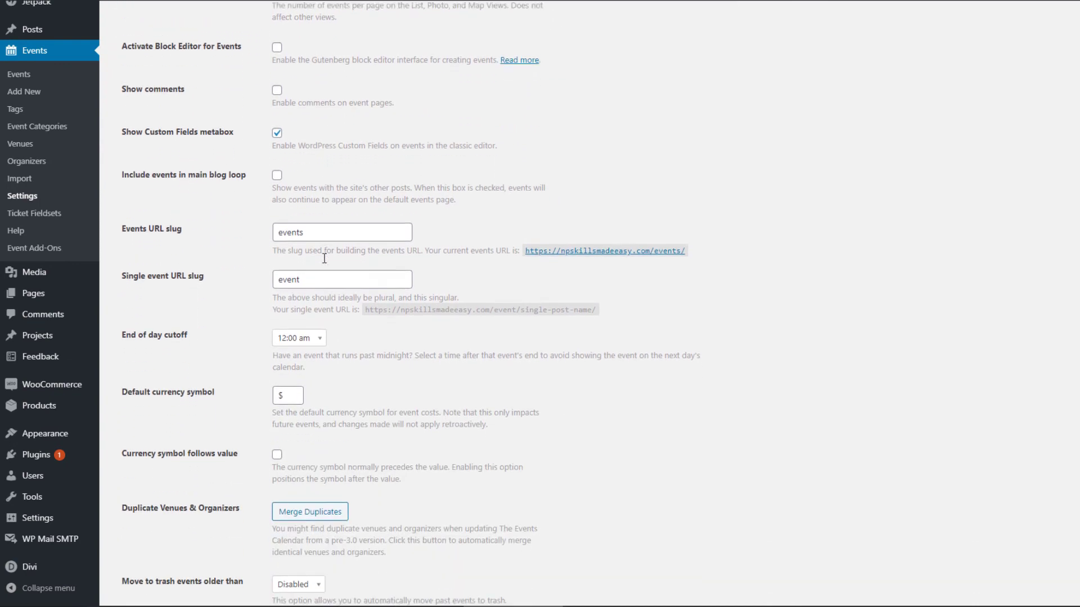
scroll(325, 258, down, 5)
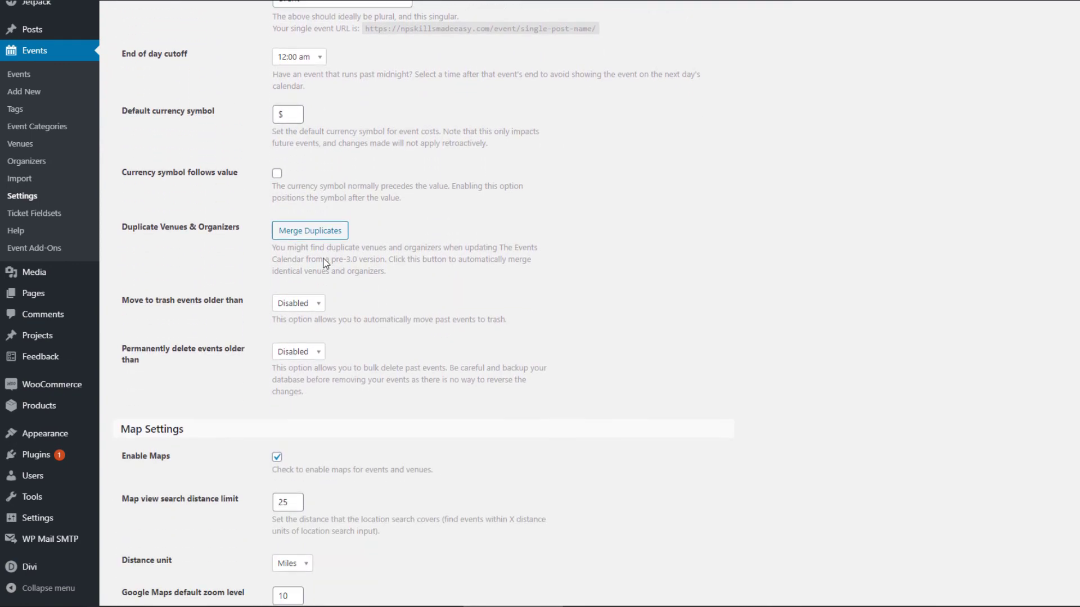
scroll(325, 263, down, 3)
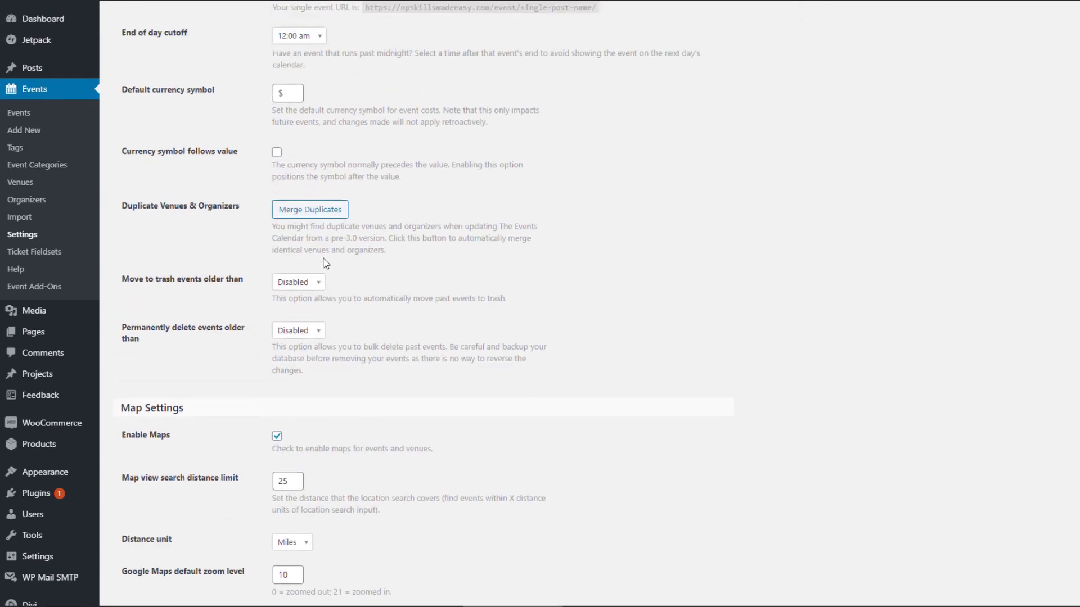
scroll(326, 262, down, 5)
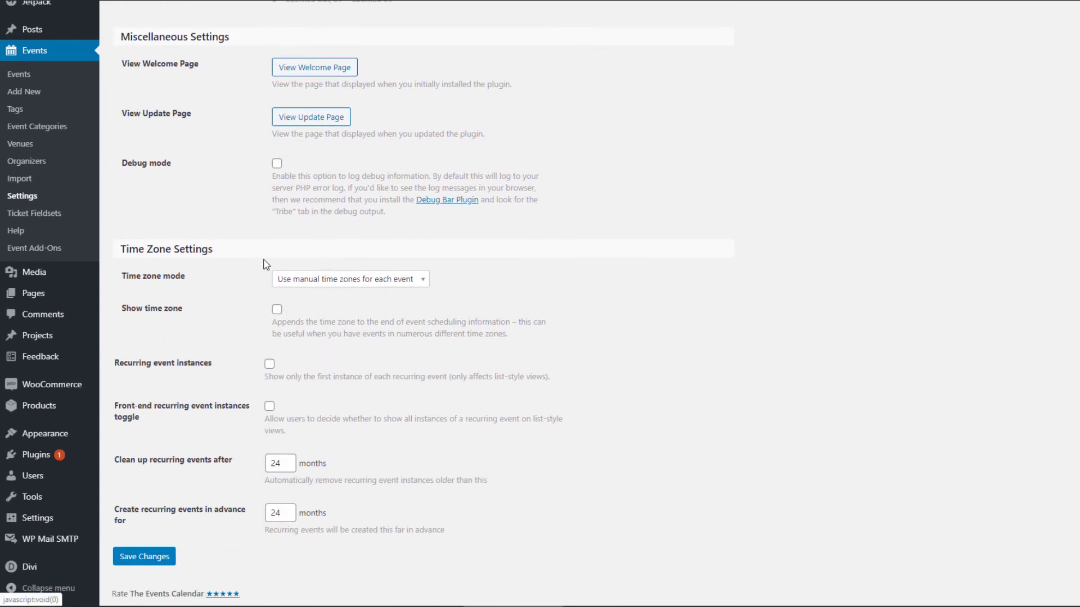
Review the Display settings for the events template, enabled views, default view, date formats and advanced HTML content
scroll(203, 309, up, 15)
scroll(204, 310, up, 2)
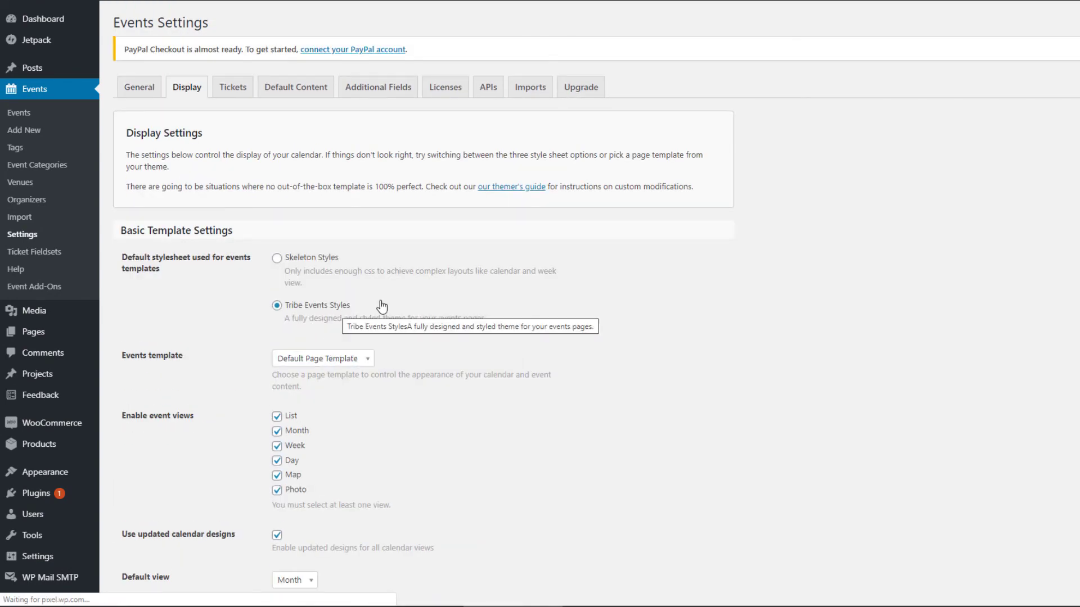
scroll(493, 298, down, 2)
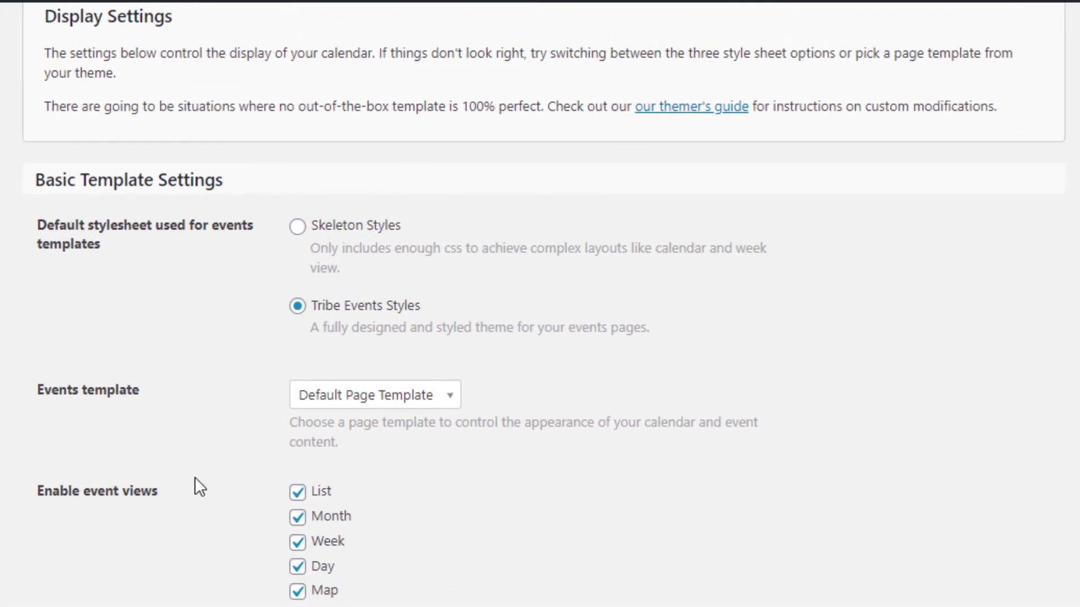
scroll(192, 478, down, 10)
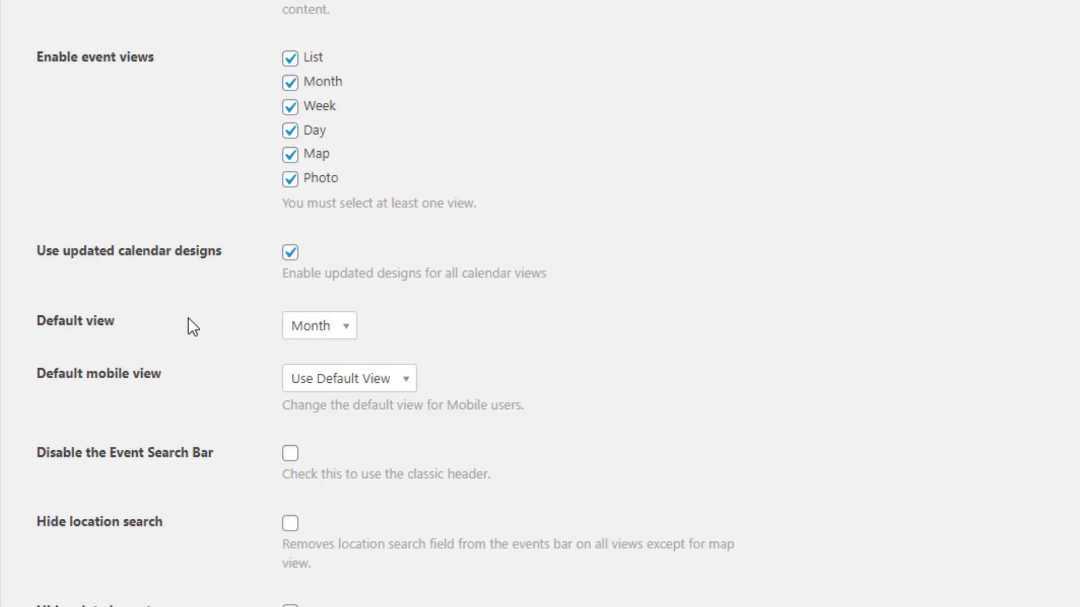
scroll(191, 118, down, 8)
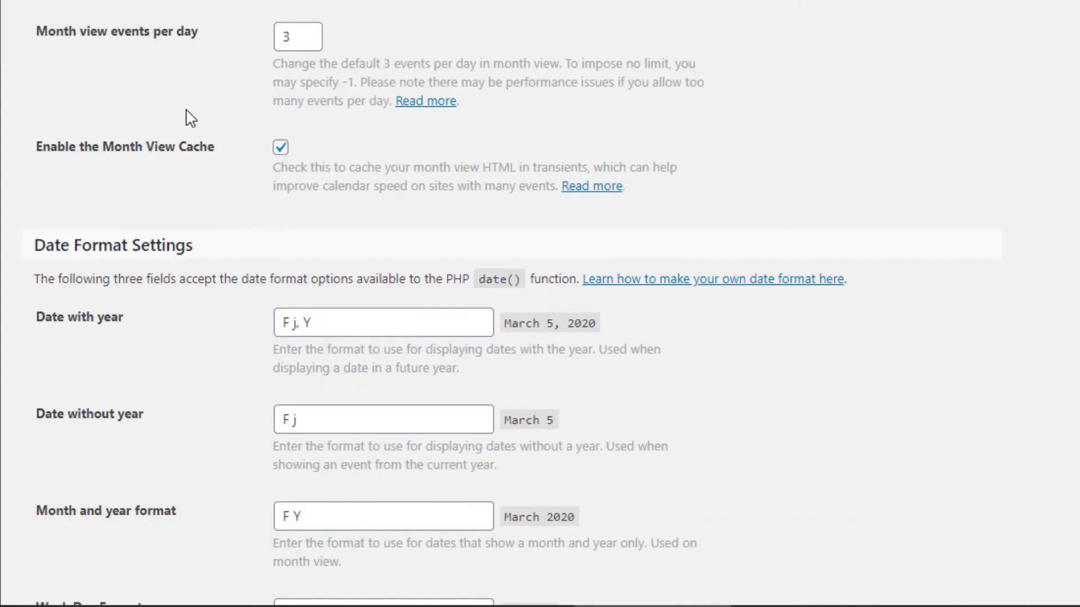
scroll(191, 118, down, 10)
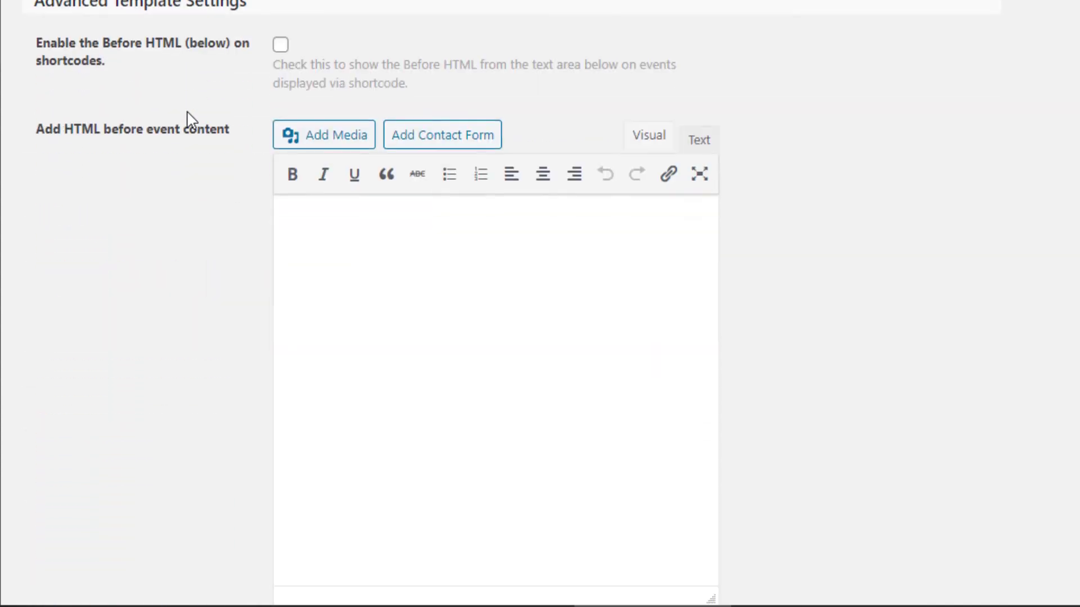
scroll(216, 263, up, 20)
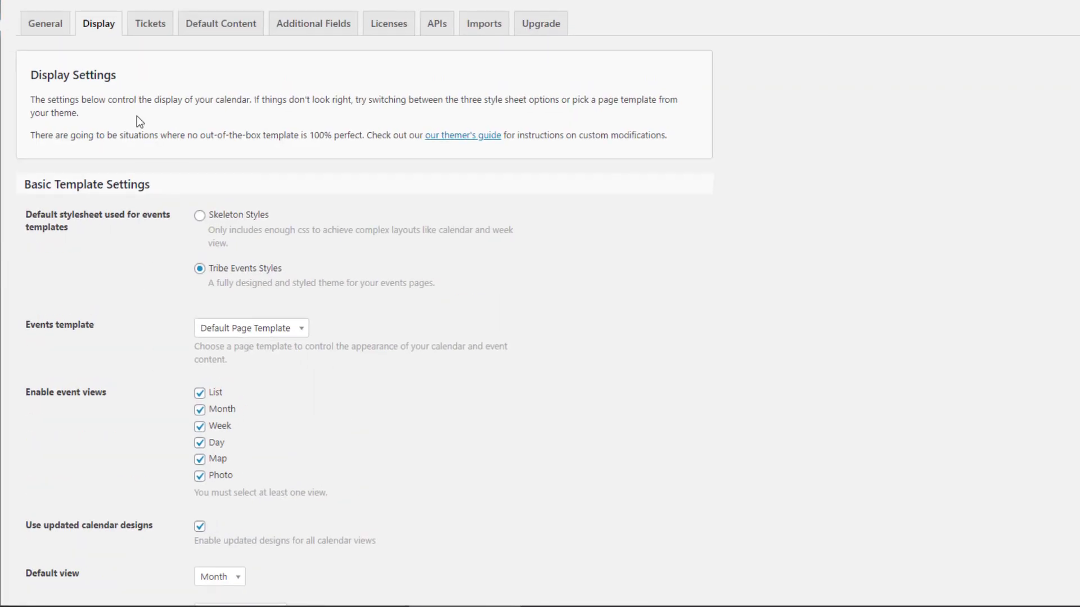
Review the Tickets settings for form locations, Tribe Commerce, QR codes and WooCommerce support, and open the Additional Fields settings
click(150, 28)
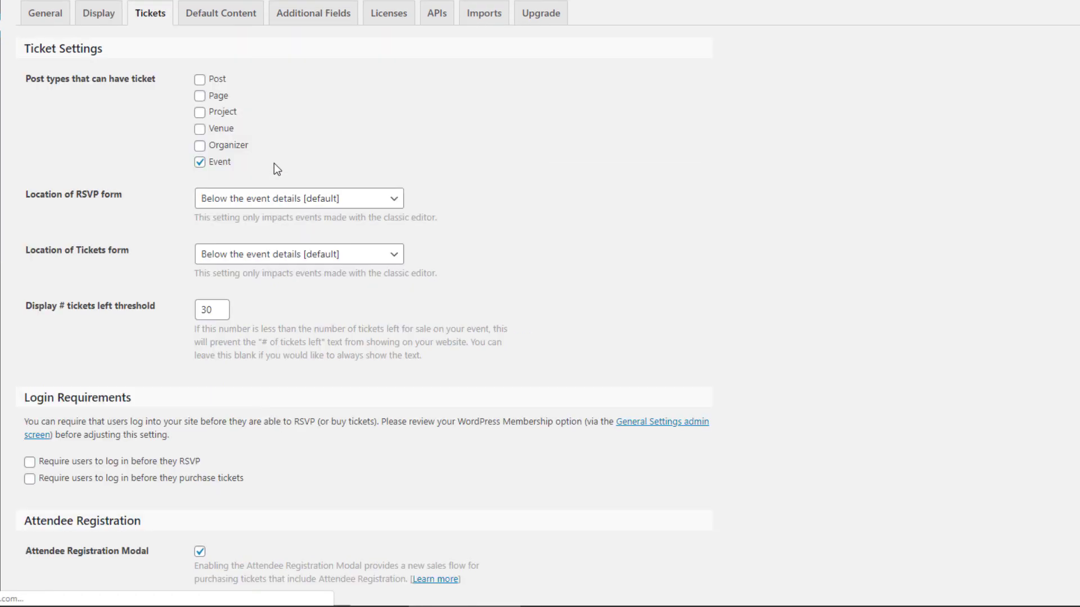
scroll(275, 164, down, 6)
scroll(277, 168, down, 6)
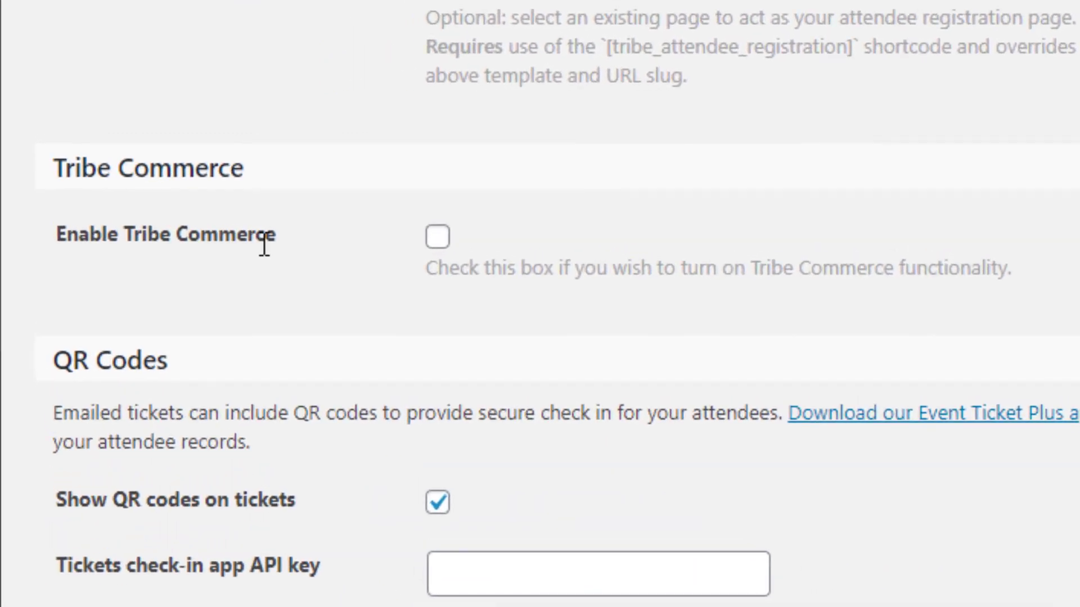
scroll(290, 265, down, 8)
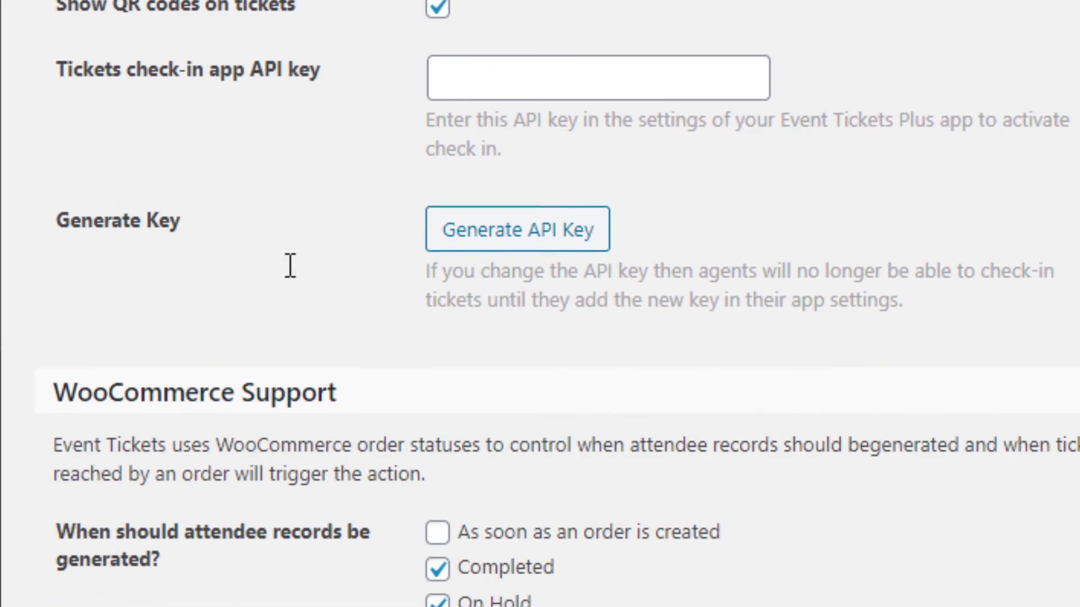
scroll(326, 362, up, 15)
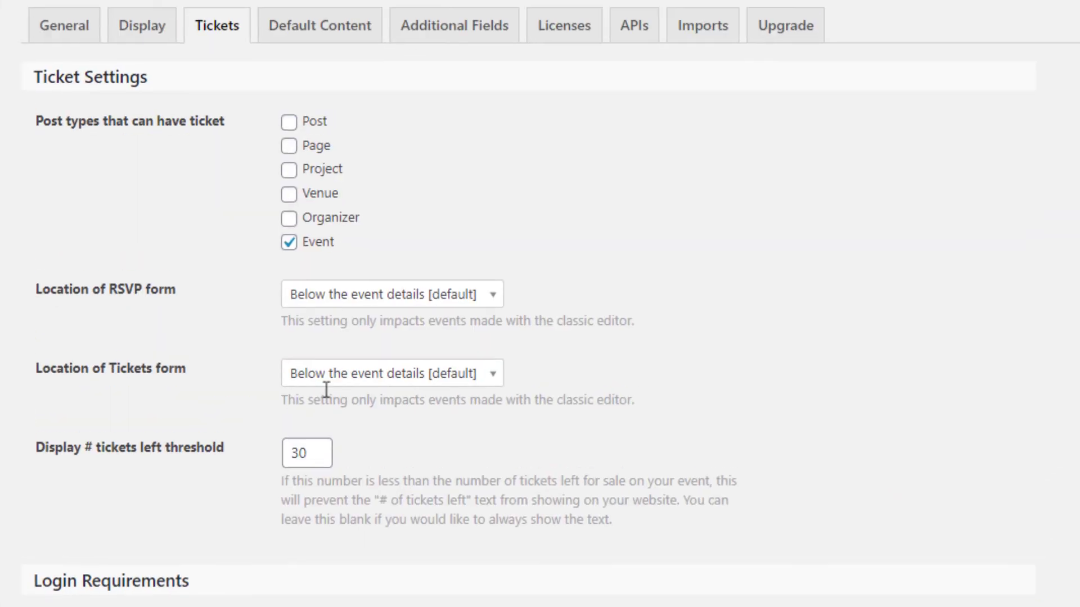
click(436, 34)
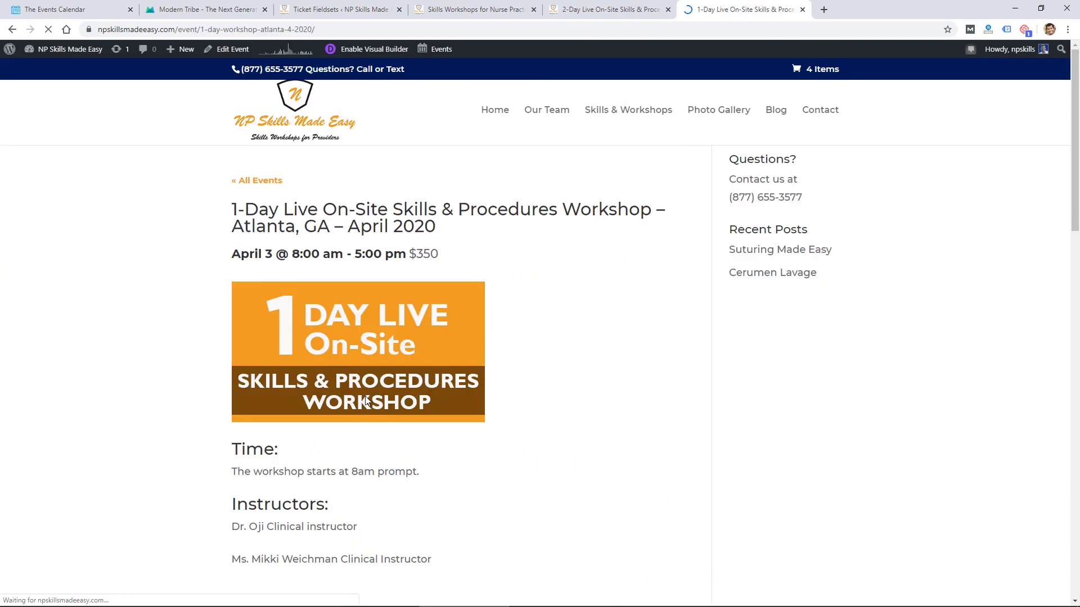
Try the Google Calendar export on the 1-Day Atlanta workshop page, close that page and view the Arlington workshop's tickets and related events
scroll(365, 401, down, 10)
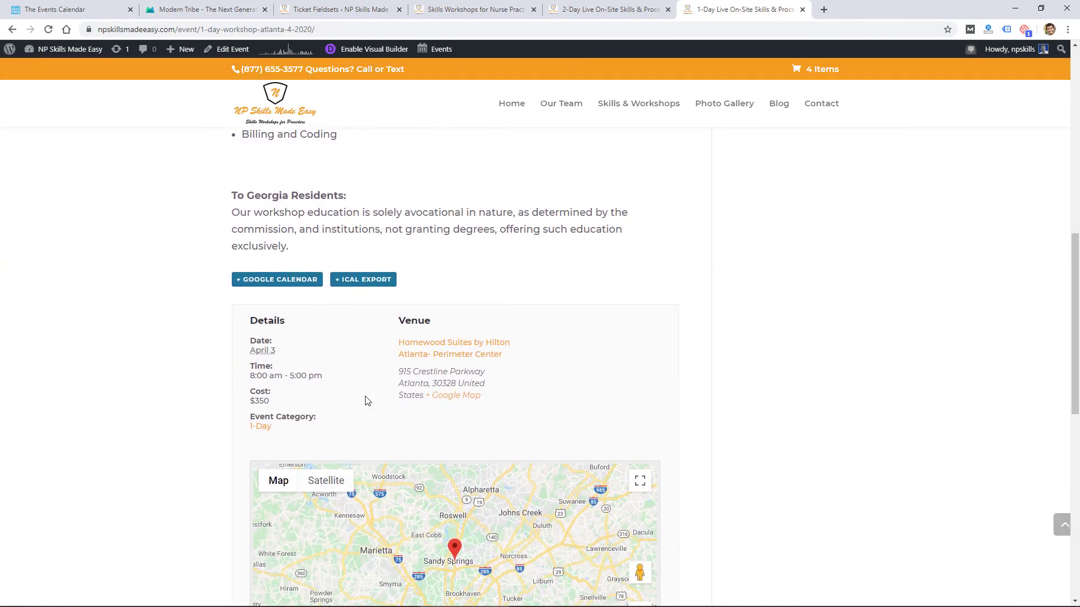
click(294, 272)
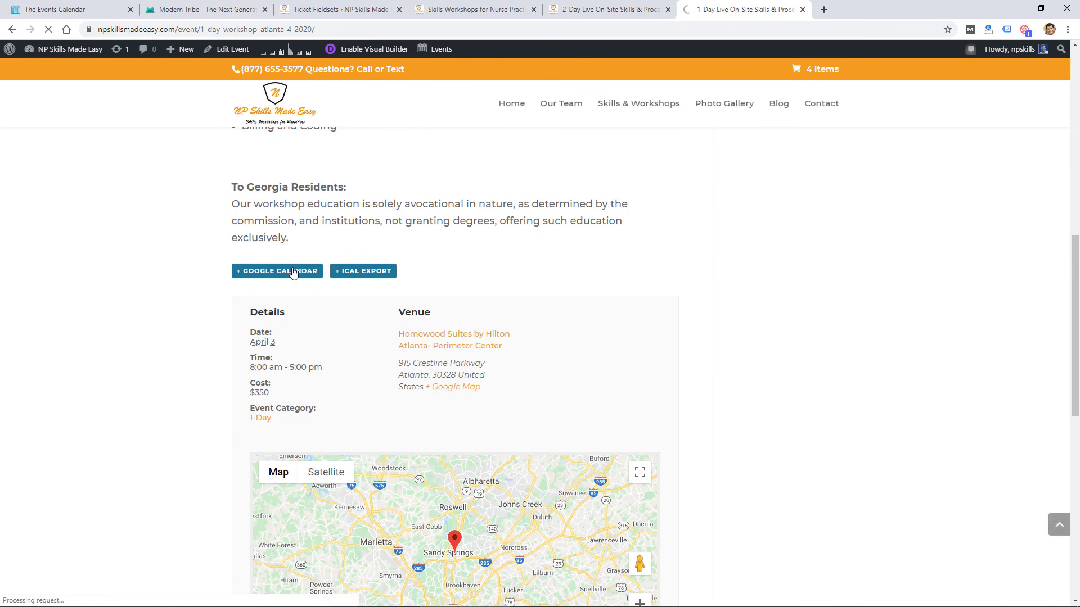
click(802, 10)
scroll(628, 269, down, 3)
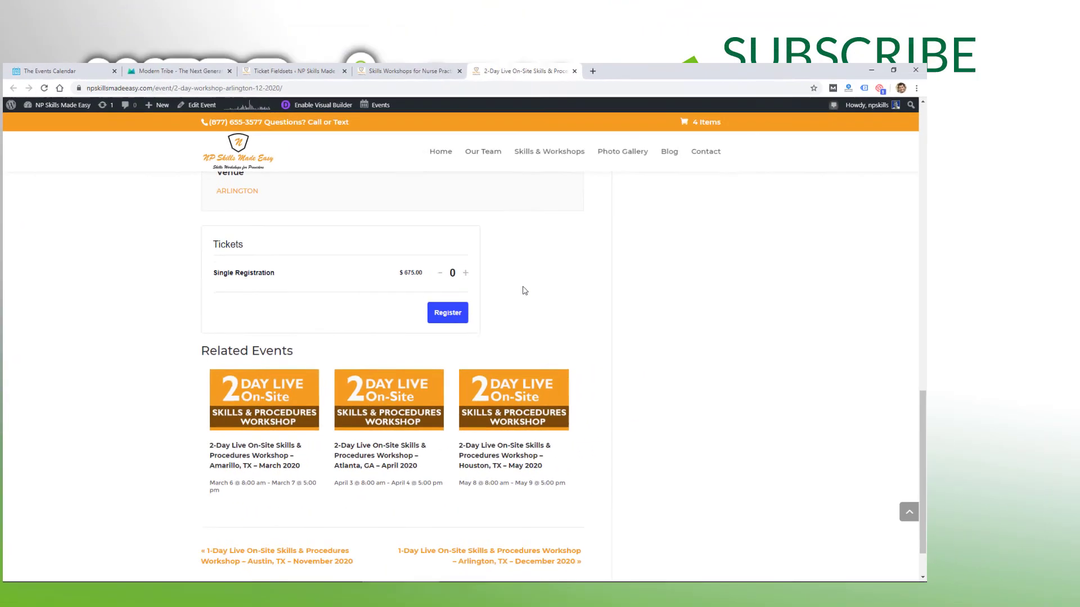